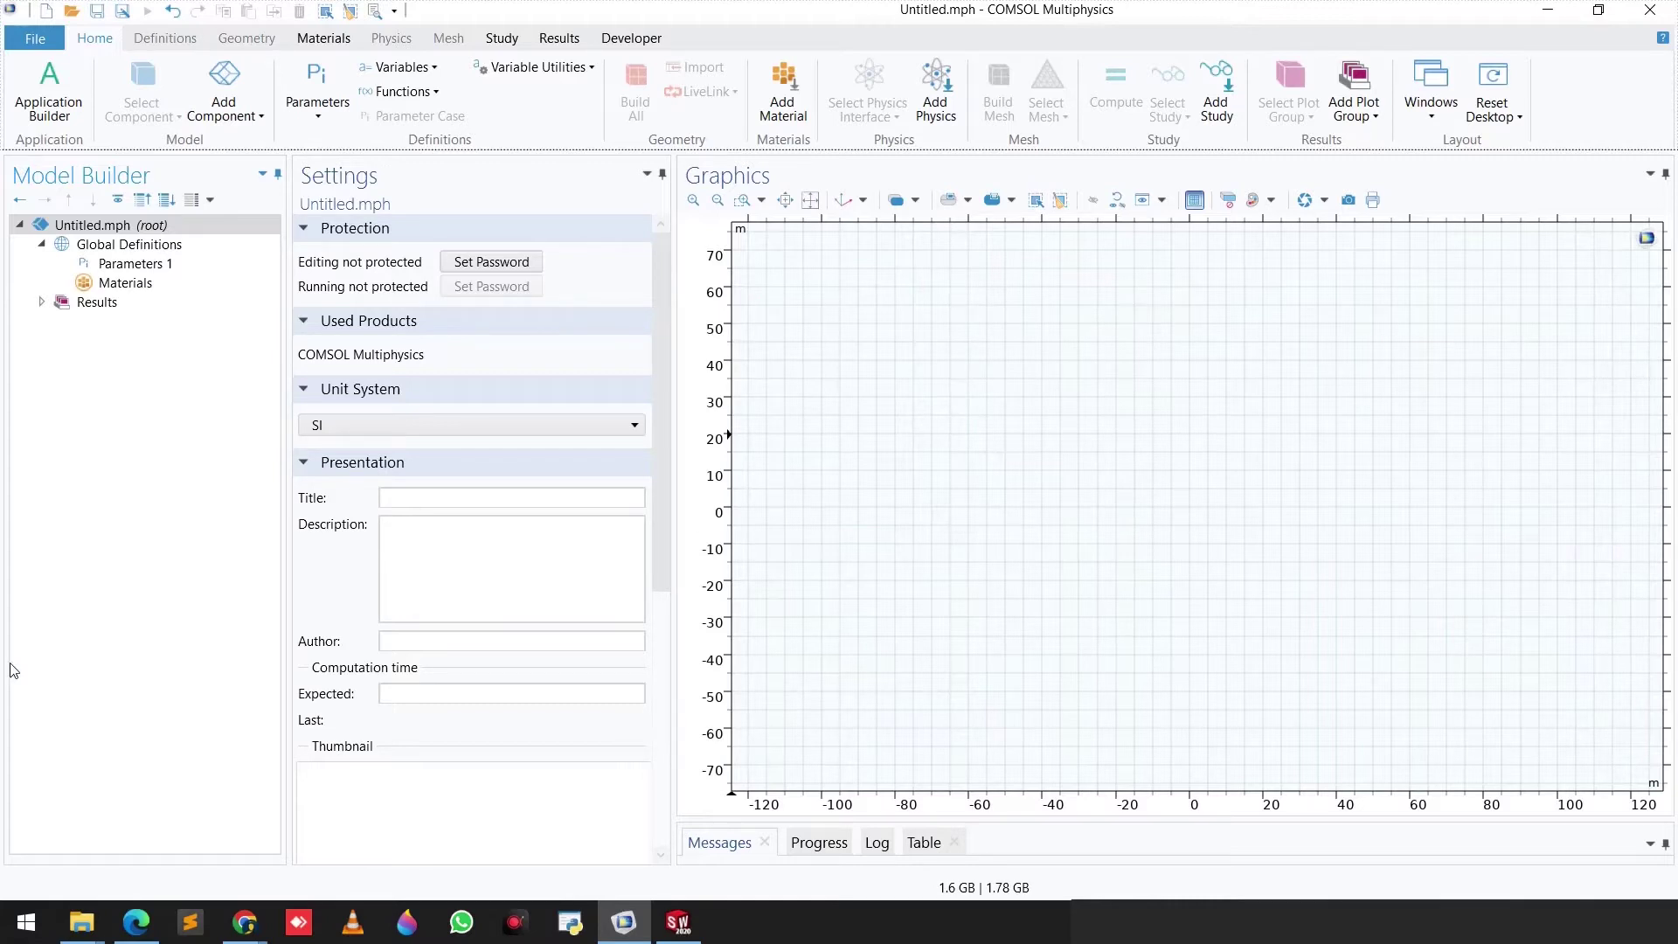
- Add a 3D component, then a 2D component, and select the 3D component's Geometry 1
left_click(250, 121)
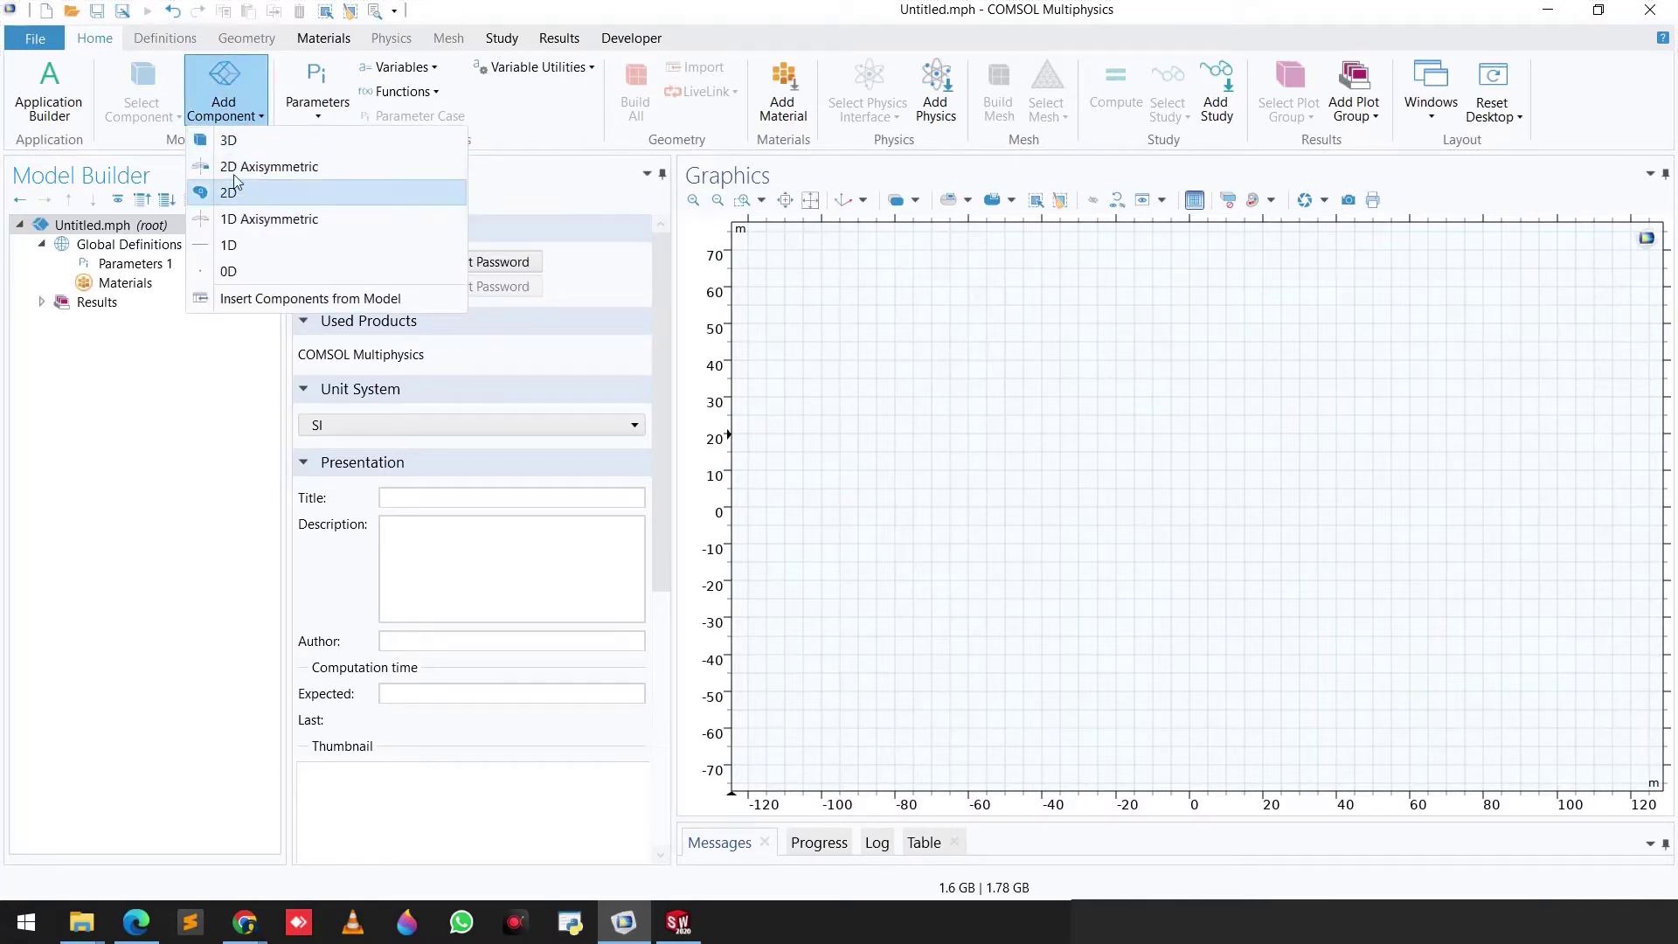
left_click(234, 144)
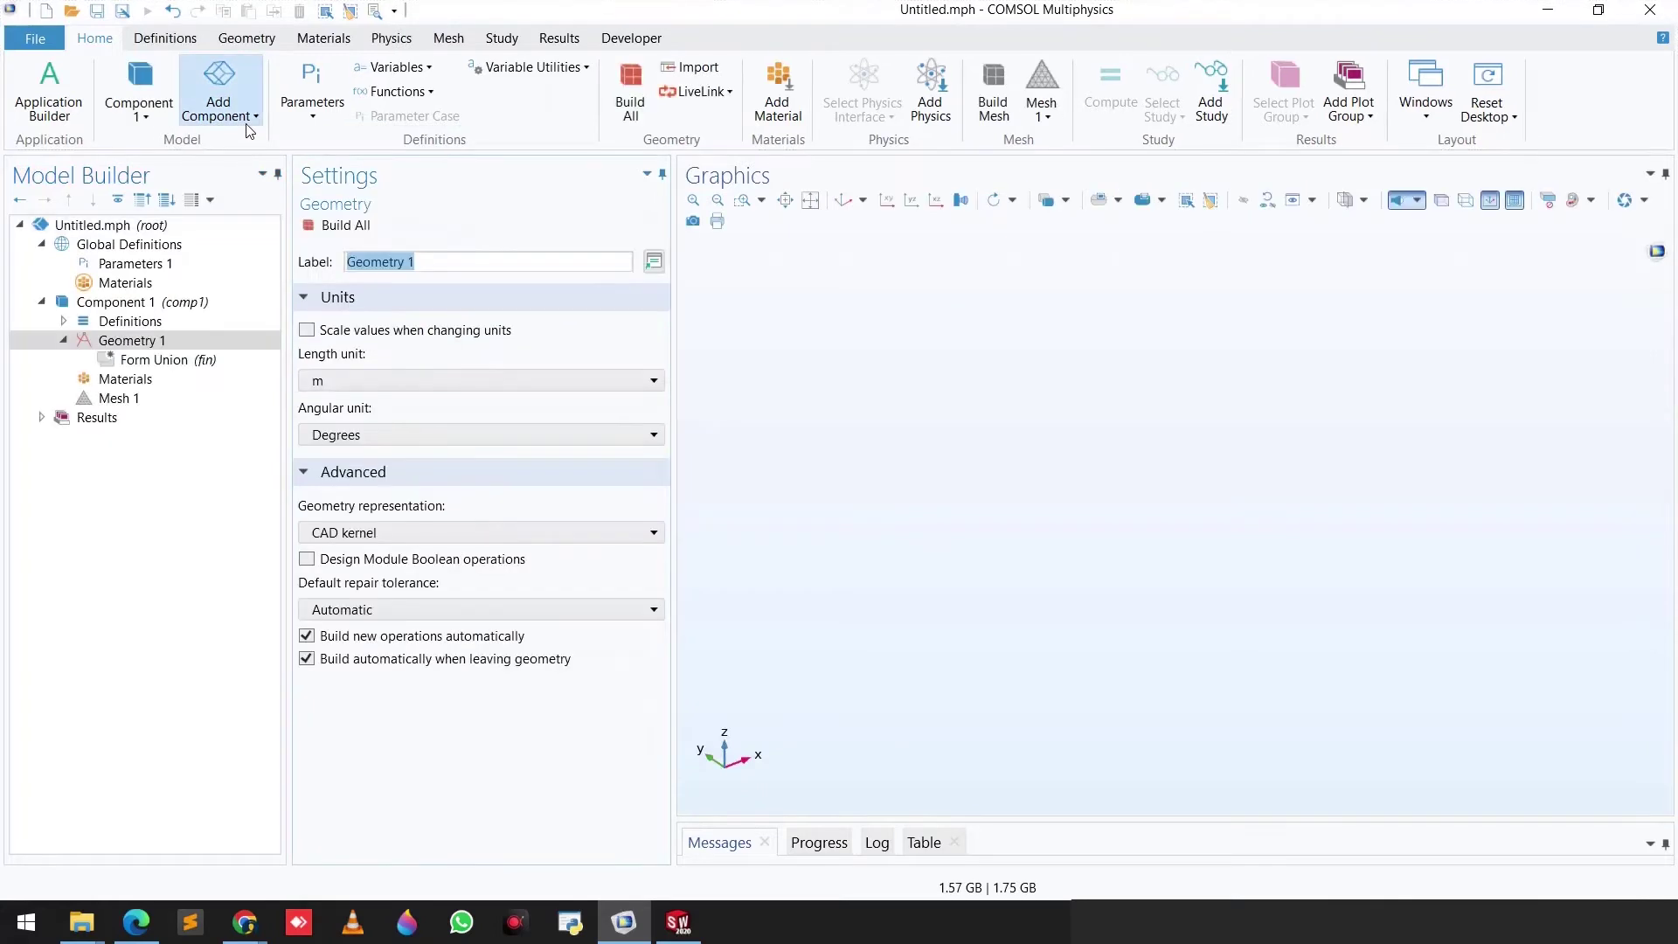
left_click(249, 118)
left_click(258, 194)
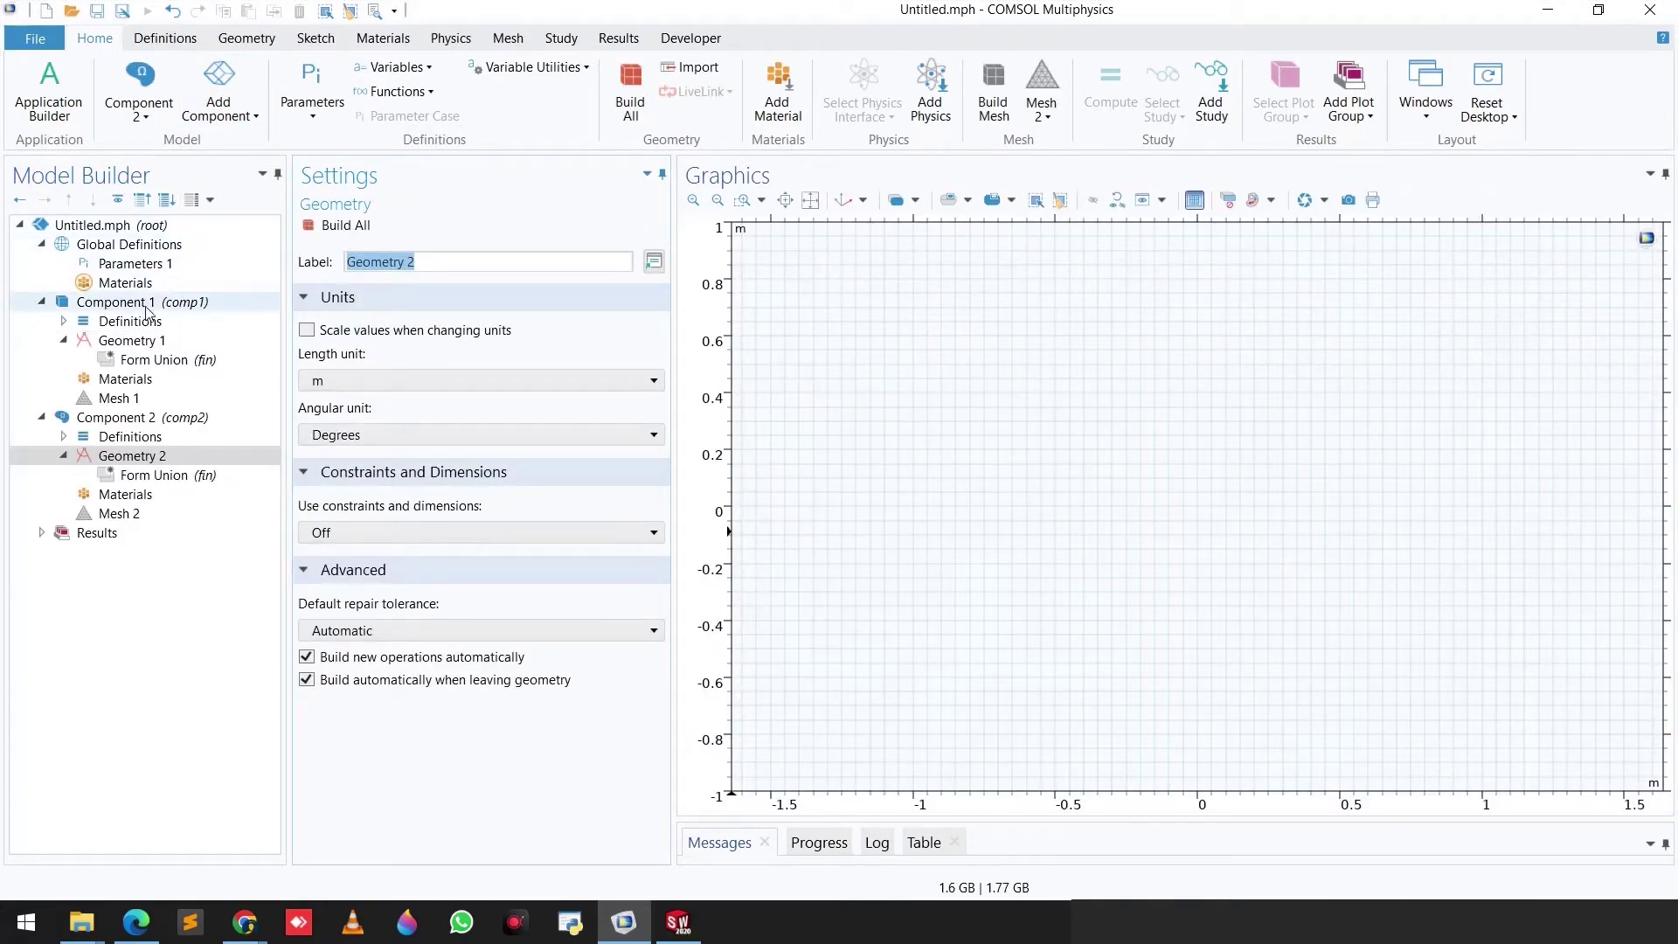
left_click(142, 343)
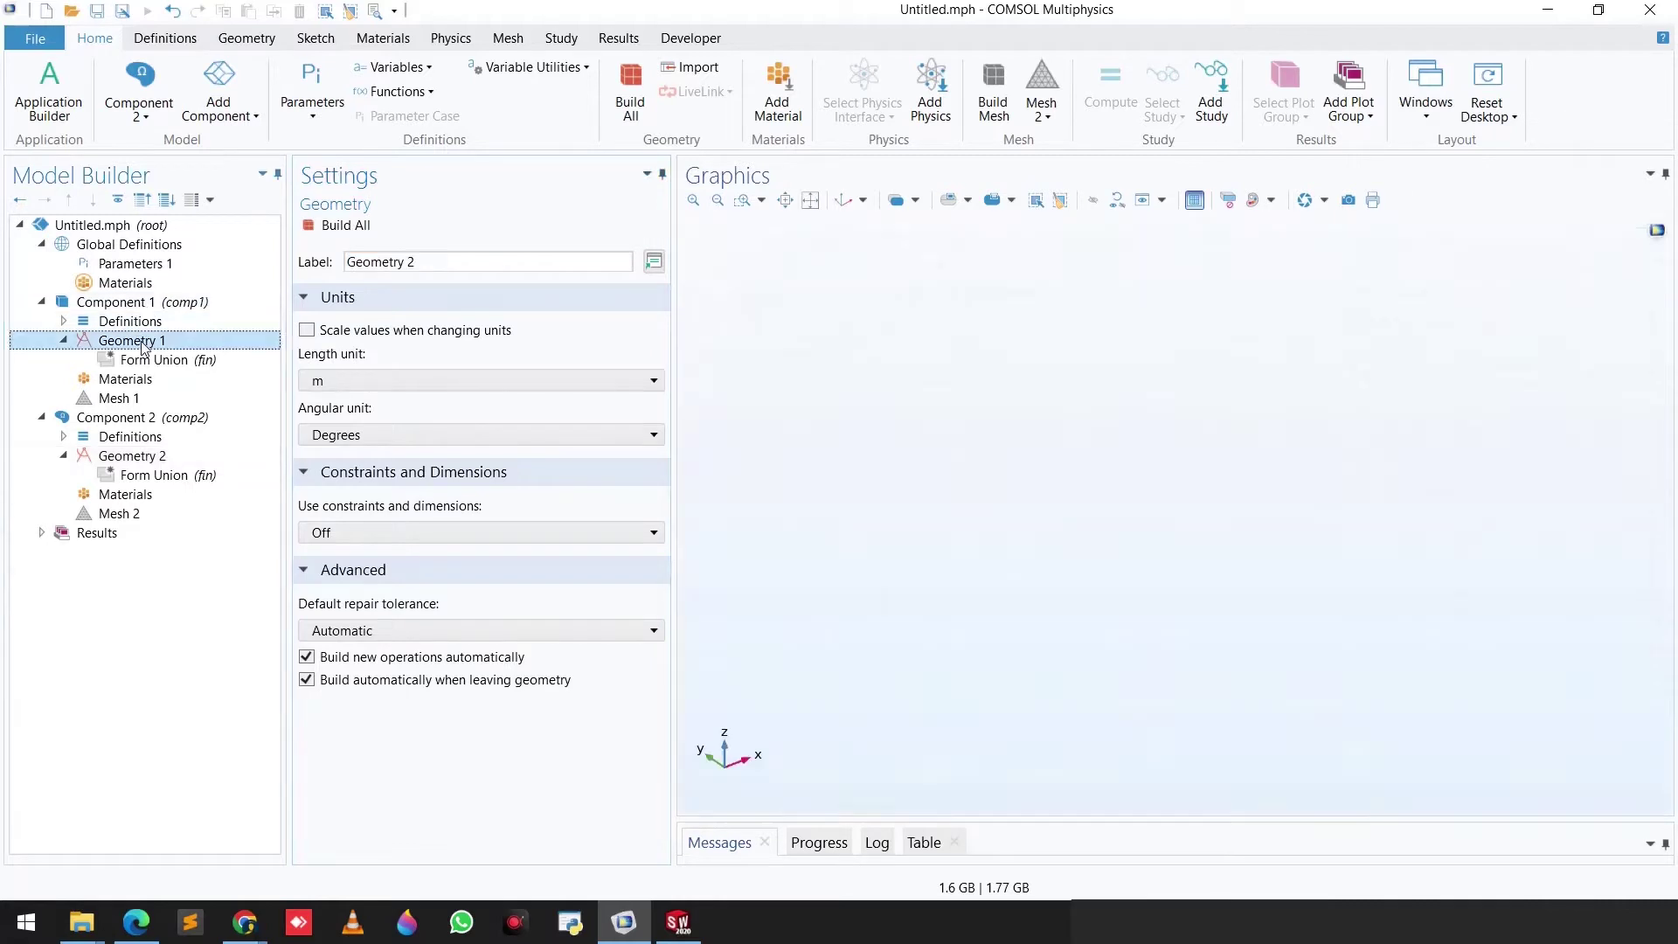
- Add an Import node to Geometry 1 with the source set to any importable file
right_click(144, 343)
left_click(187, 385)
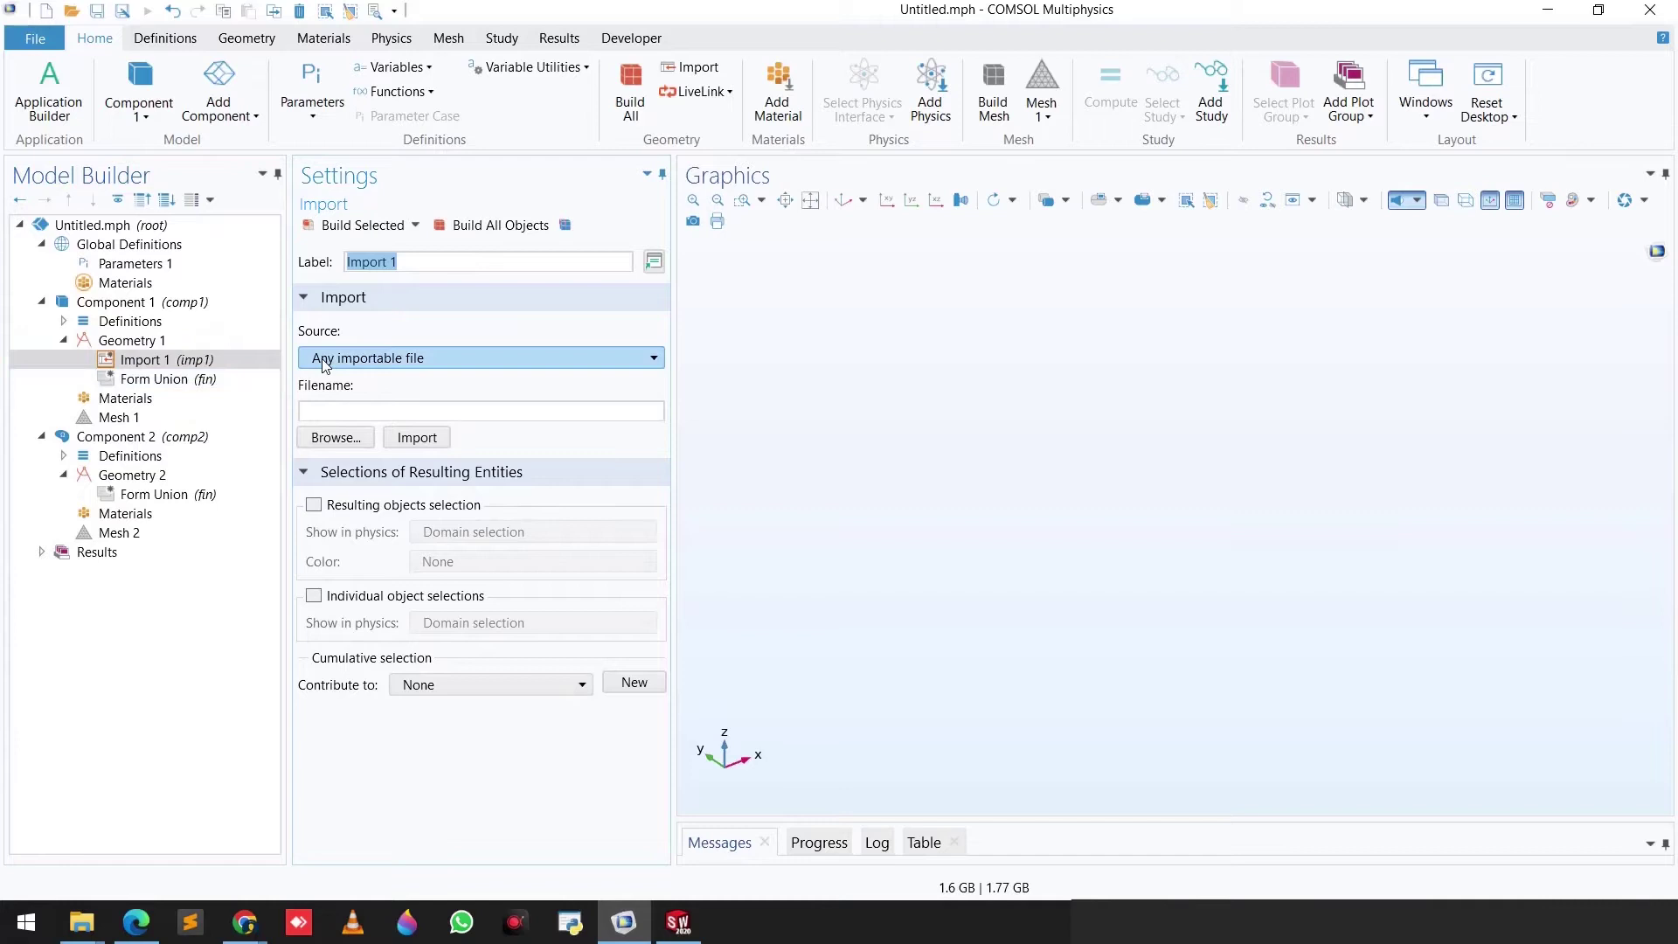
left_click(323, 361)
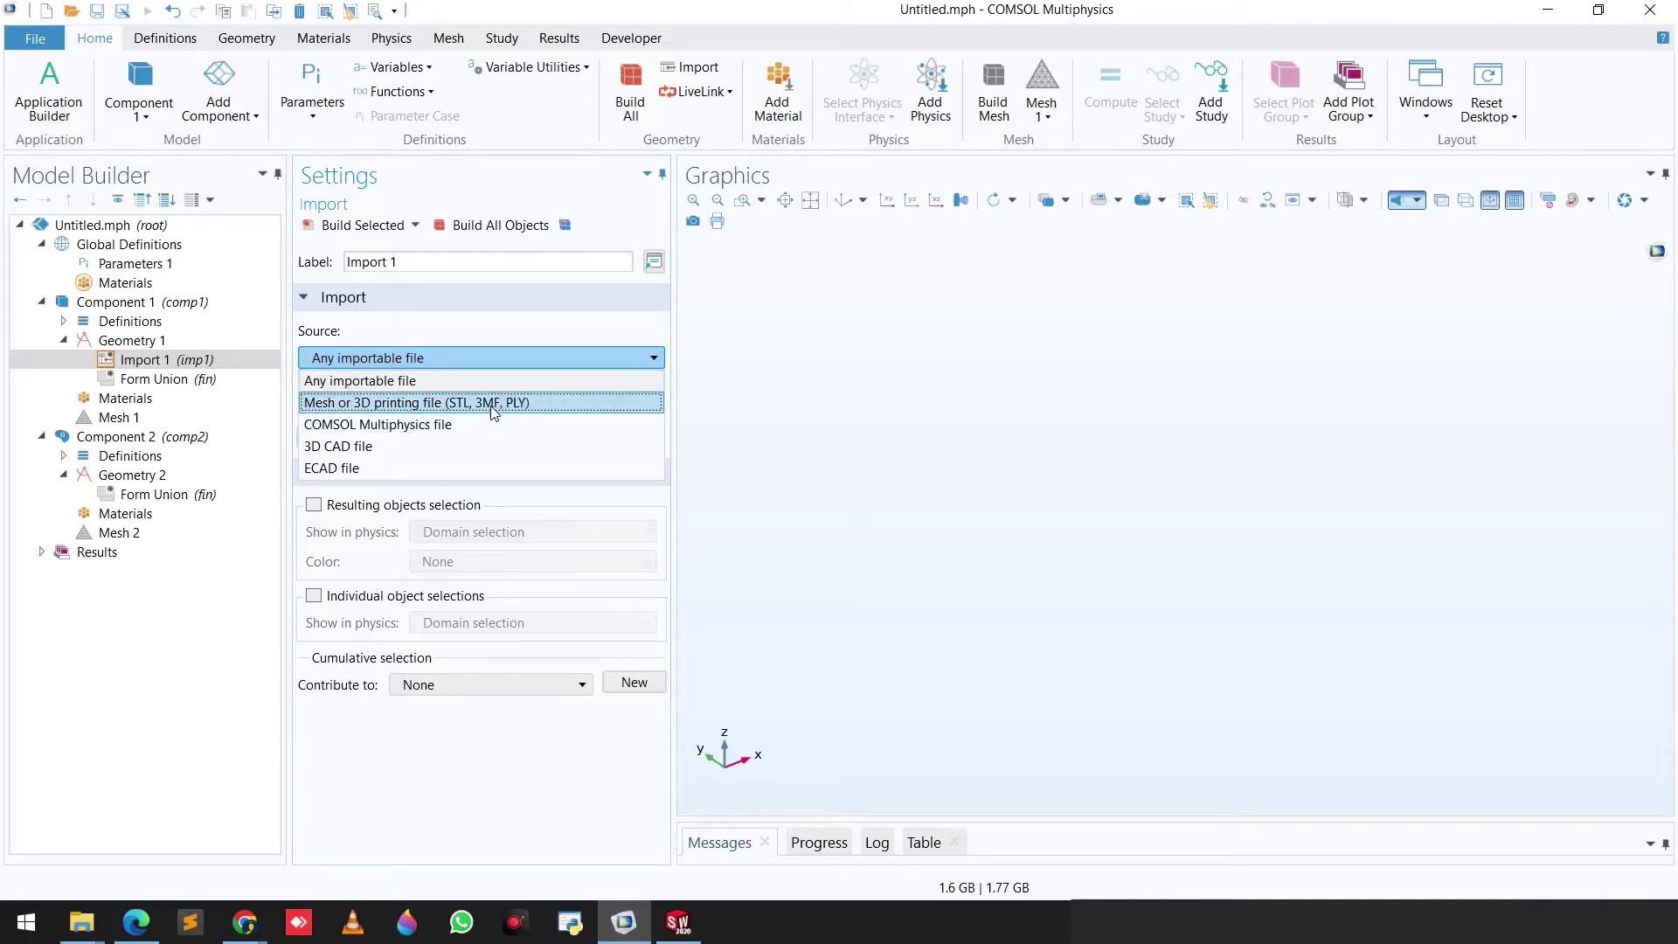
left_click(349, 383)
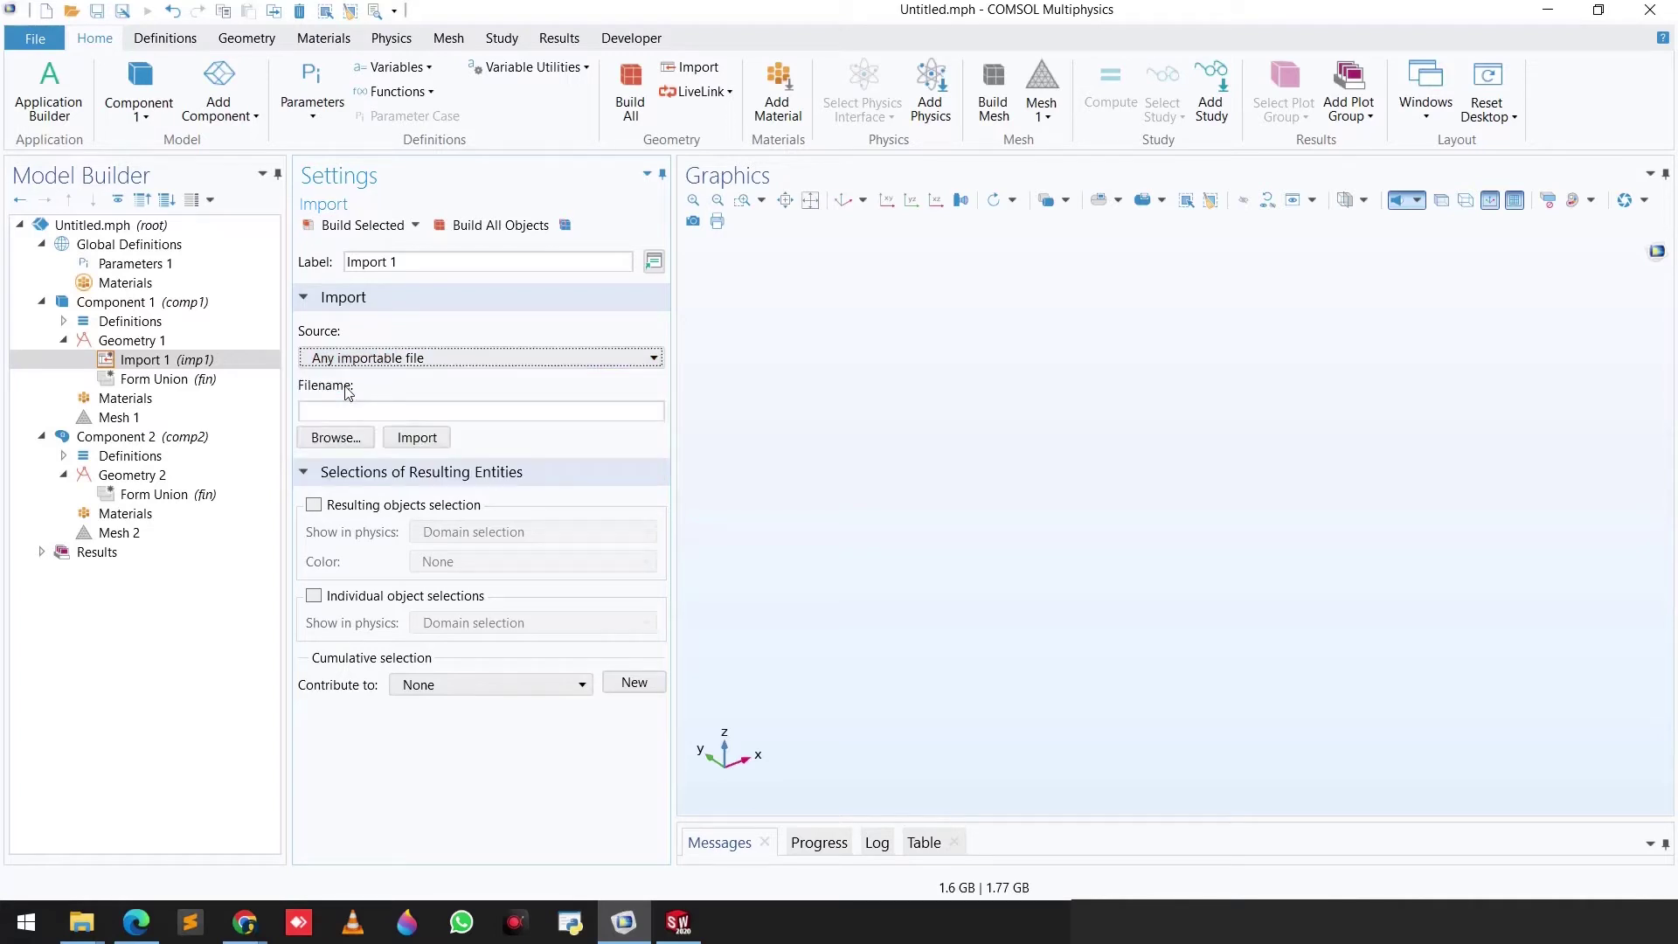
- Import pipe.SLDPRT from the Desktop and rotate the view of the bent pipe
left_click(337, 438)
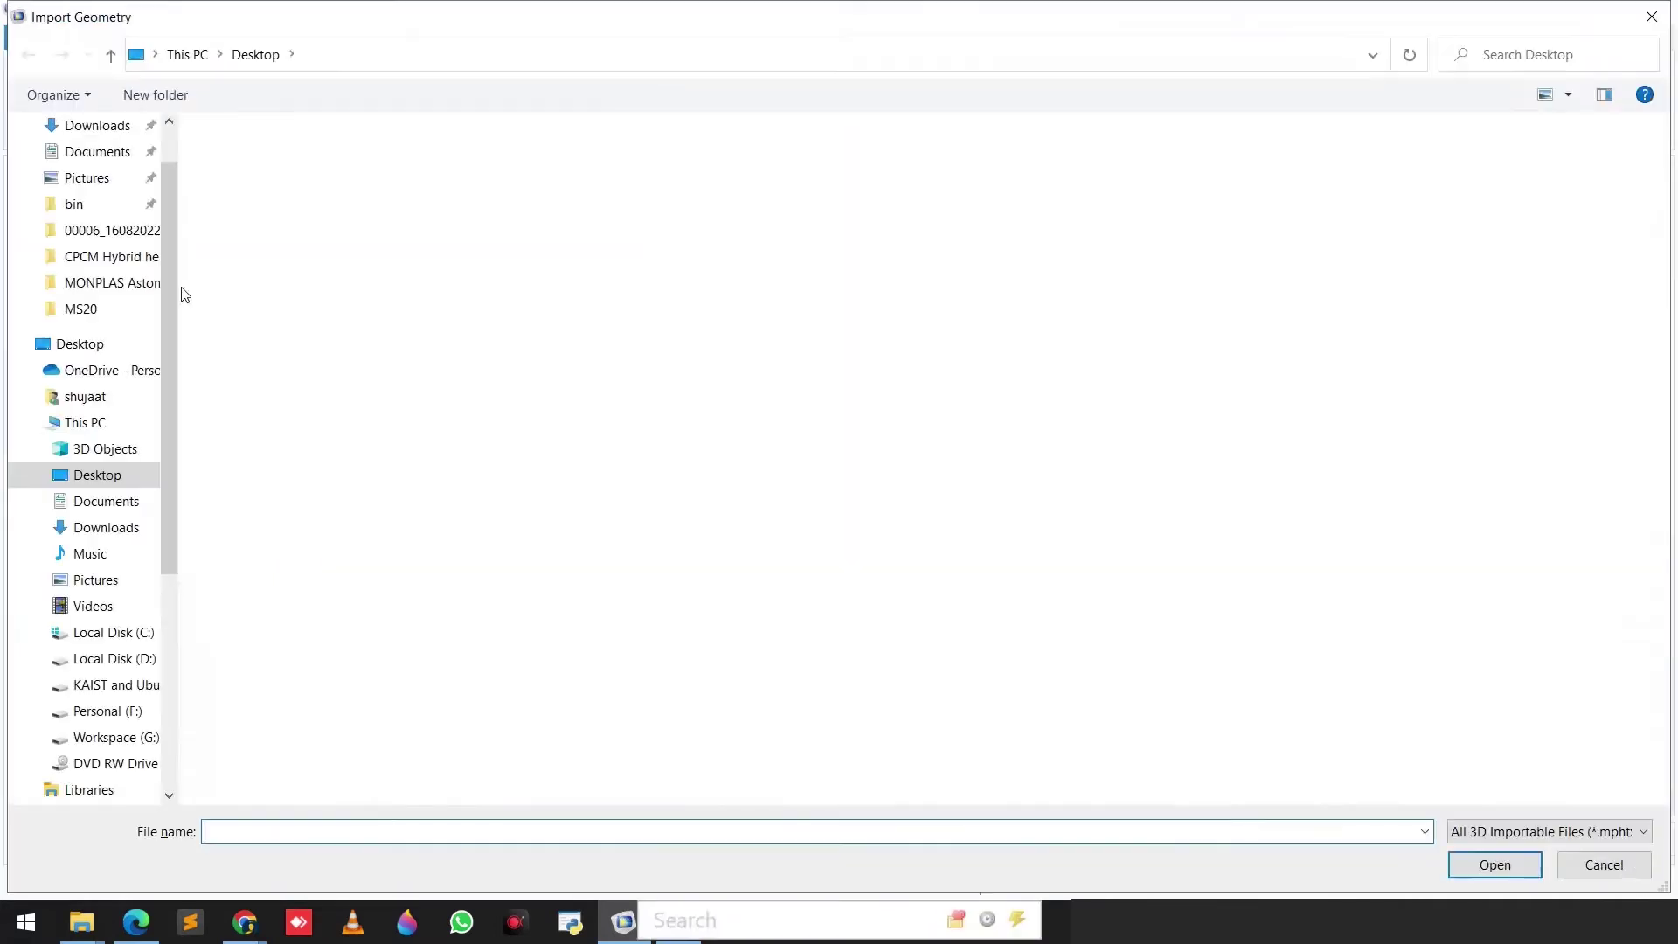
left_click(127, 475)
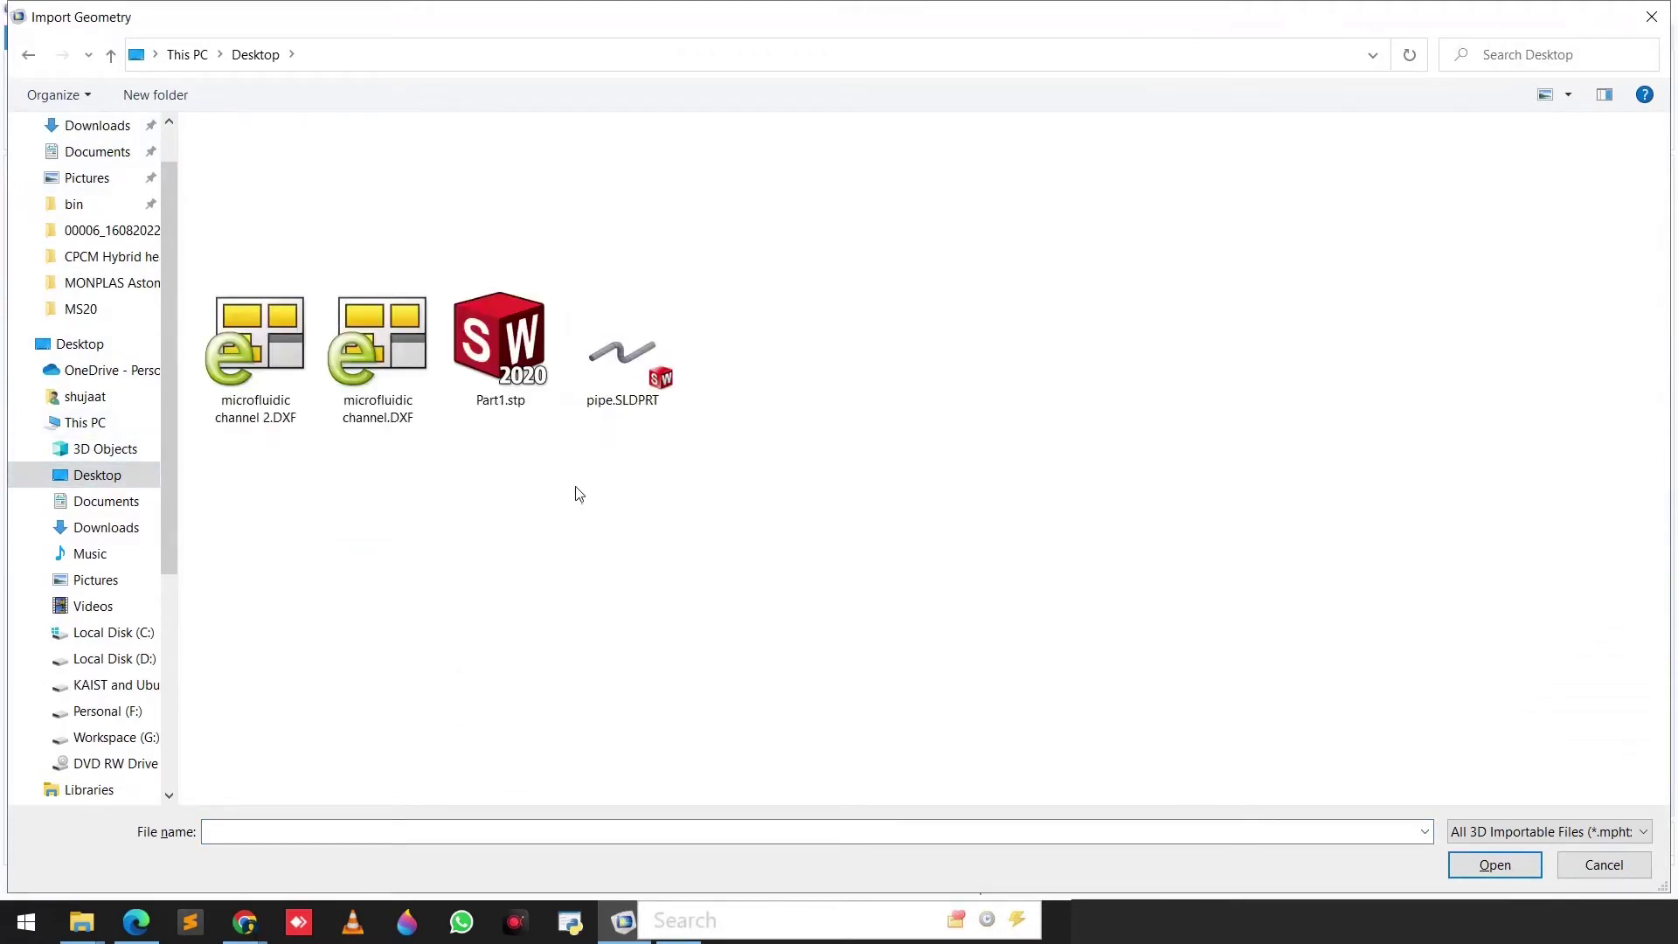
left_click(621, 381)
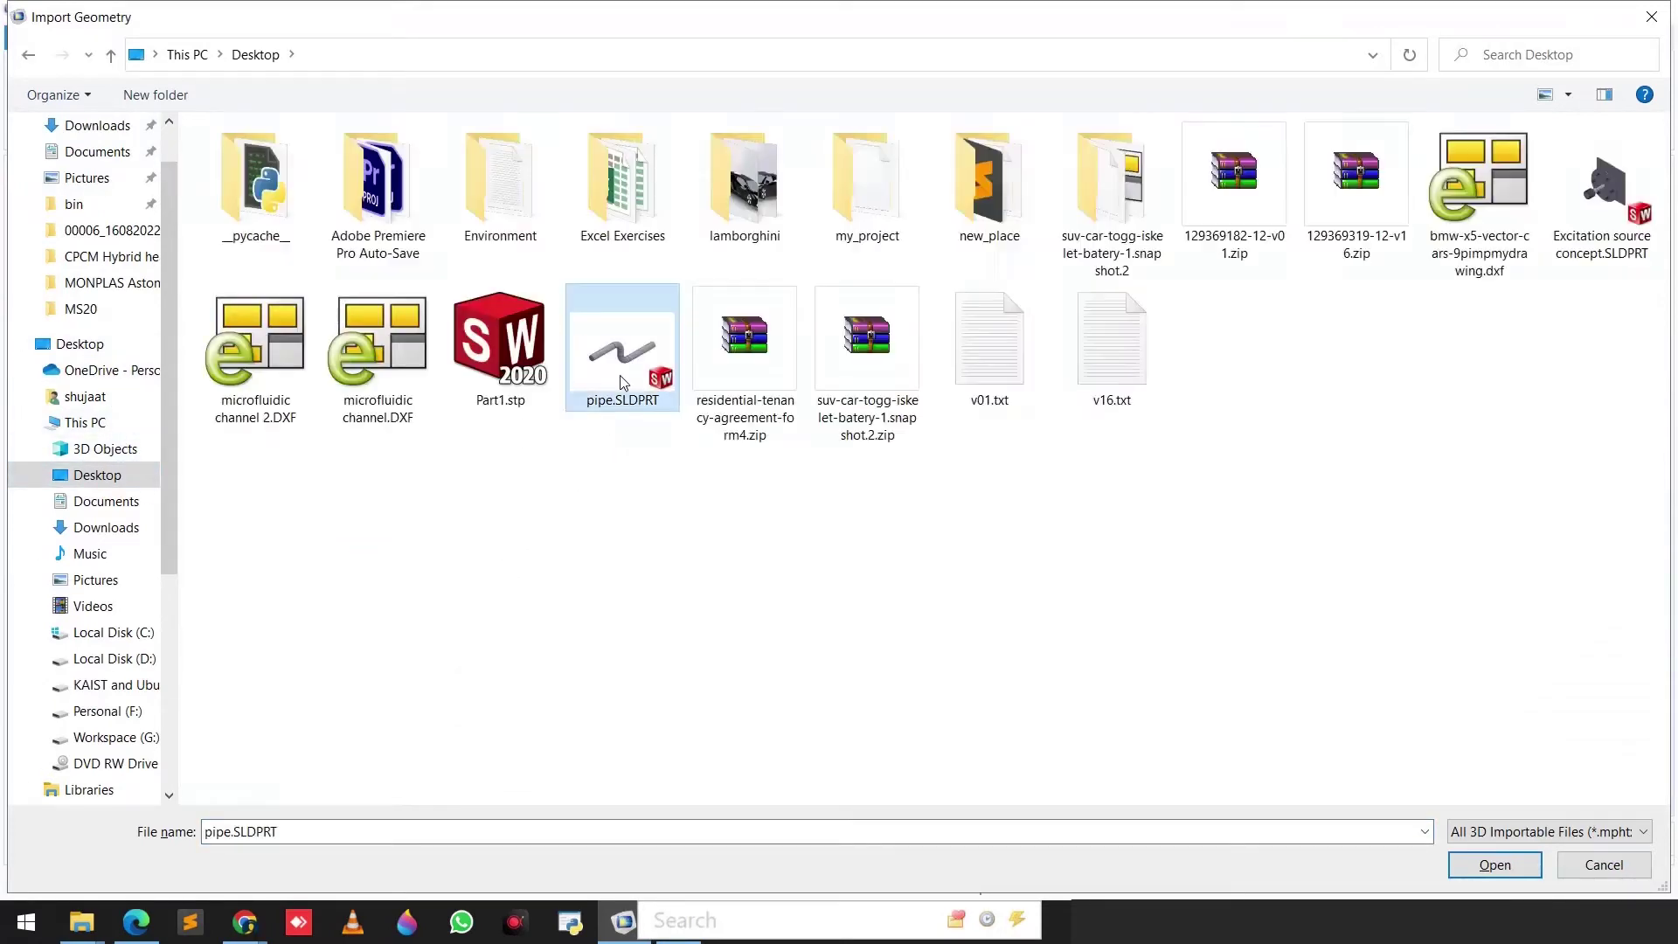
double_click(623, 381)
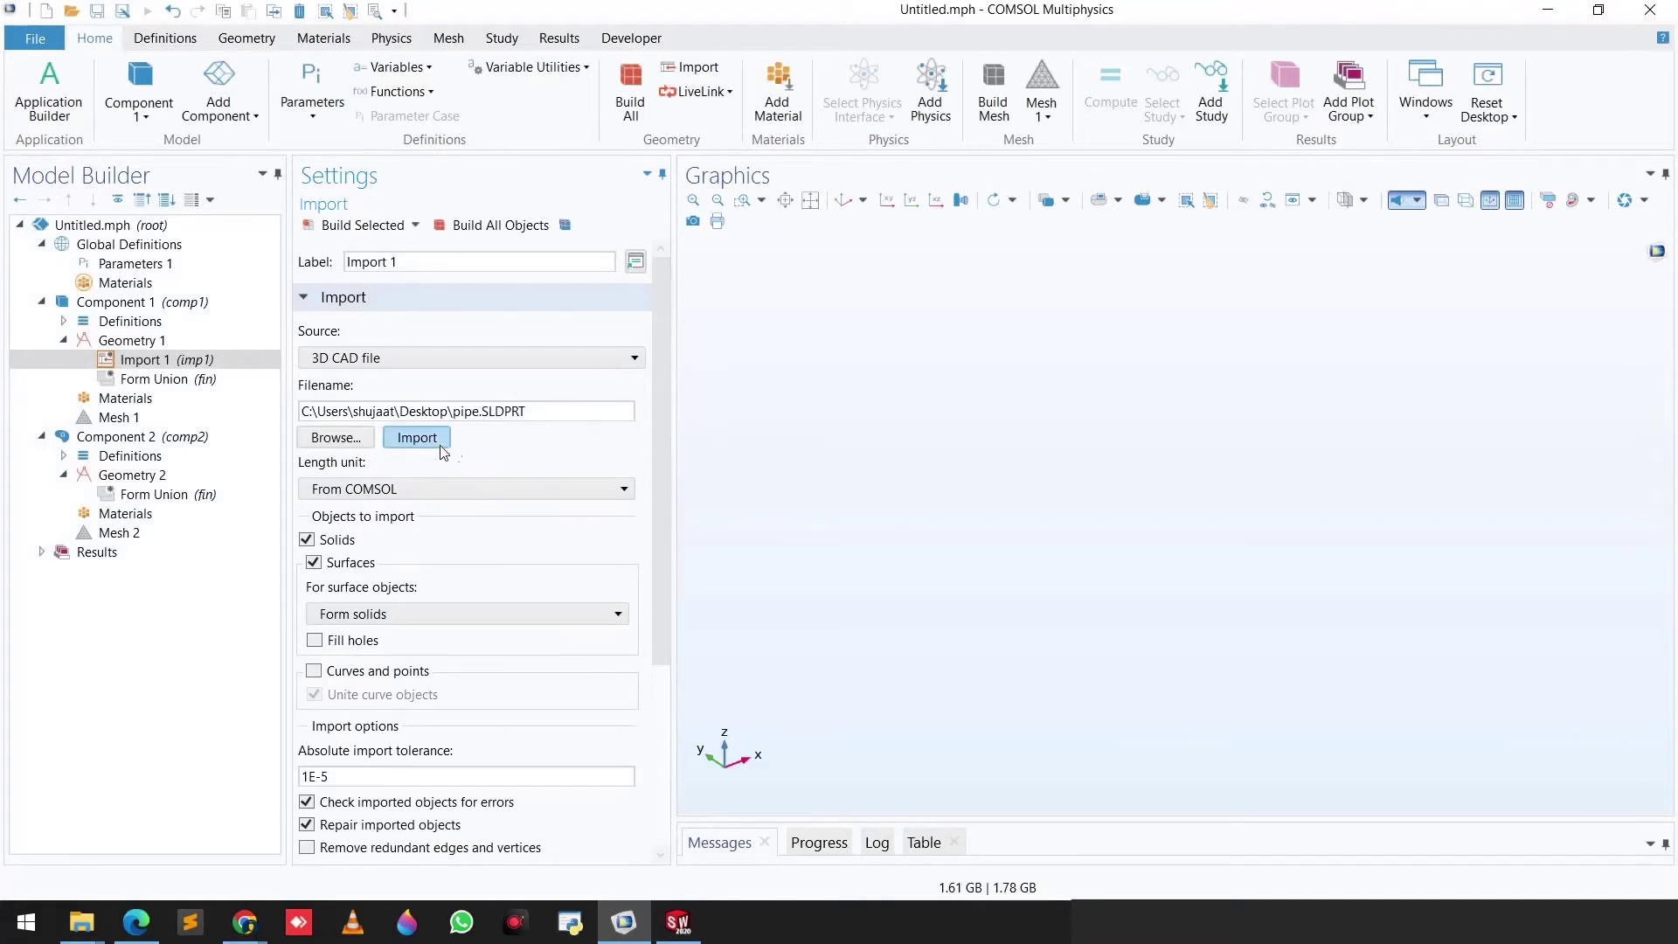
left_click(426, 448)
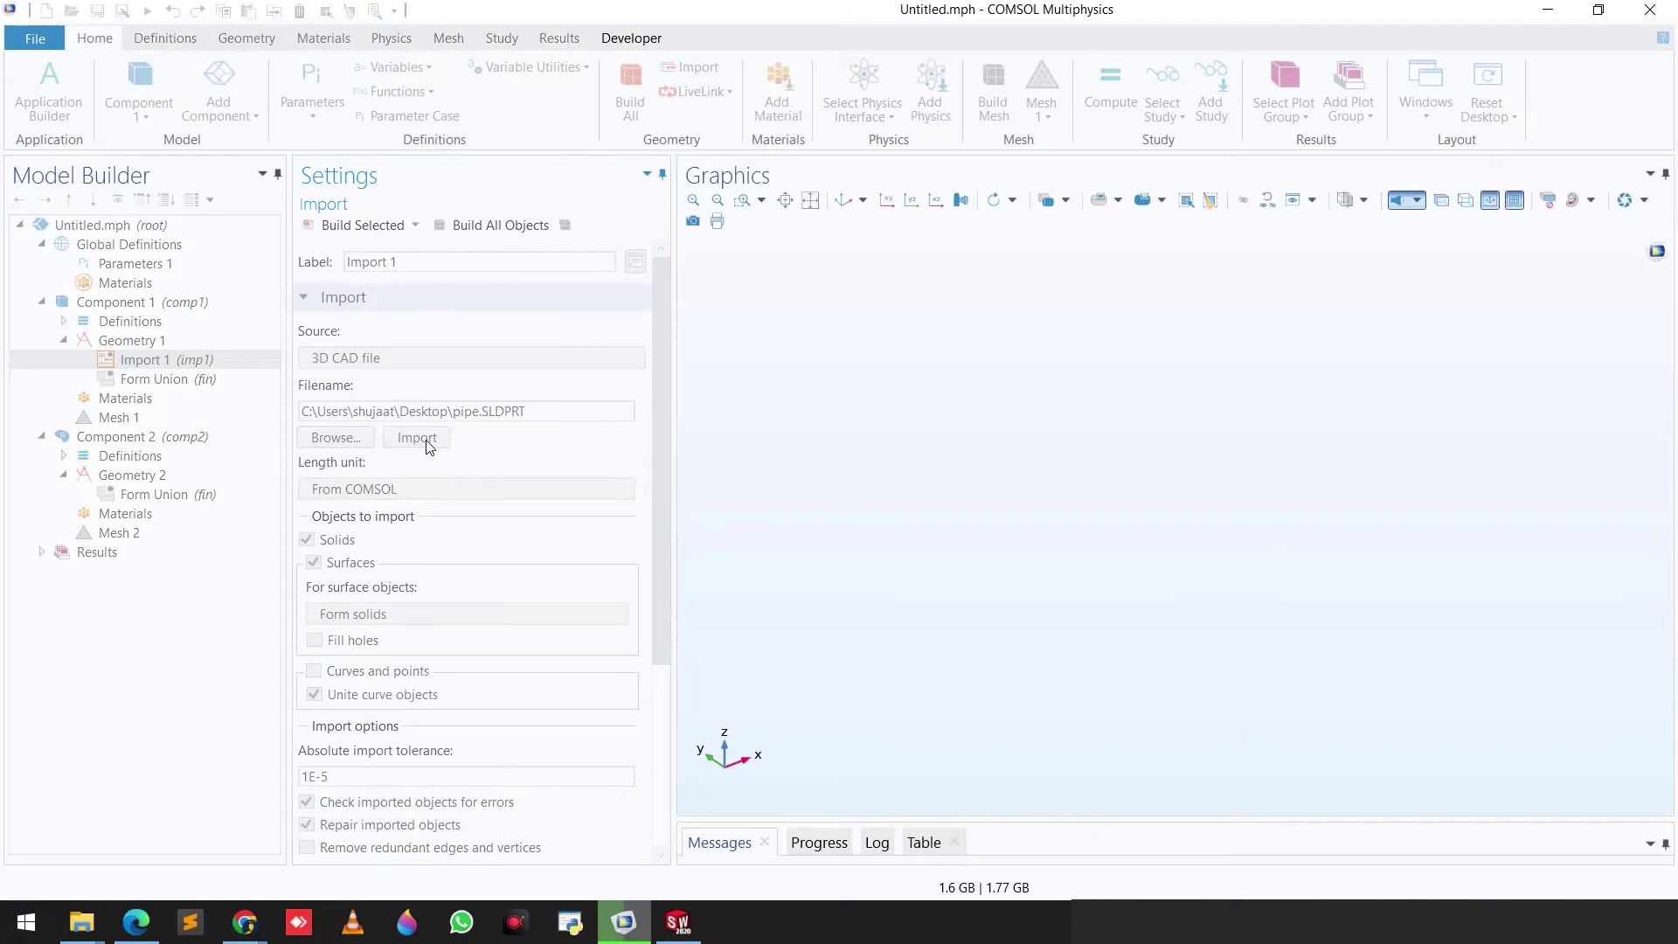
mouse_move(1310, 364)
left_mouse_down()
mouse_move(1089, 429)
mouse_move(1197, 428)
mouse_move(828, 549)
left_mouse_up()
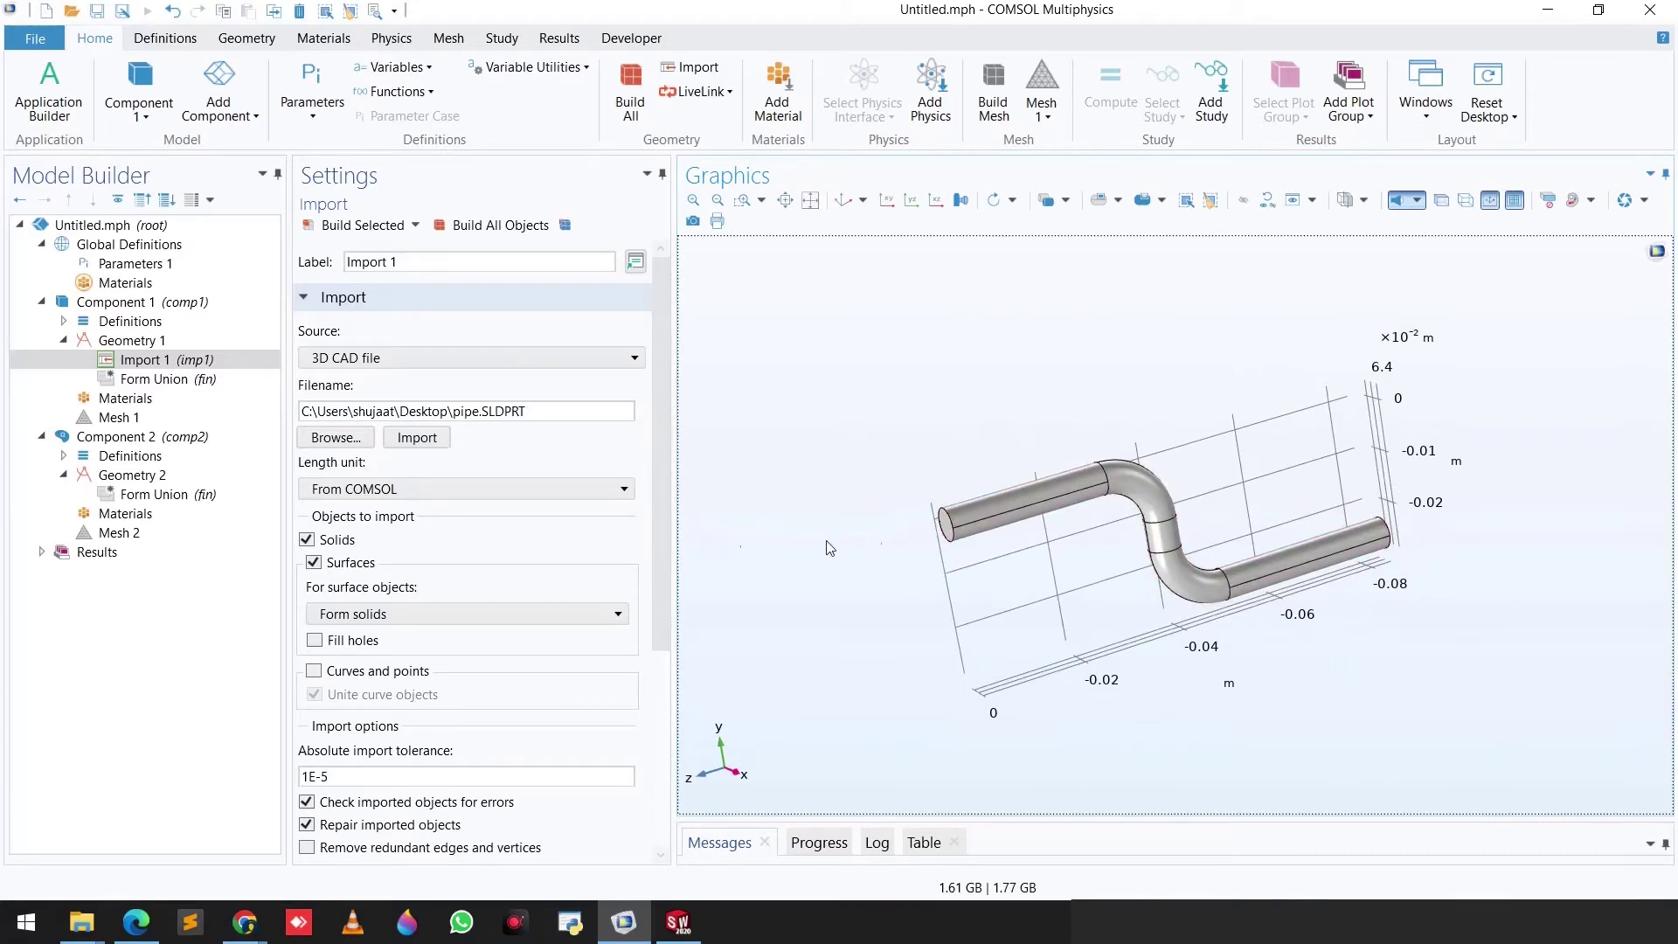
- Add a DXF-source Import node to Geometry 2, then switch to SOLIDWORKS's Part1 sketch
left_click(128, 439)
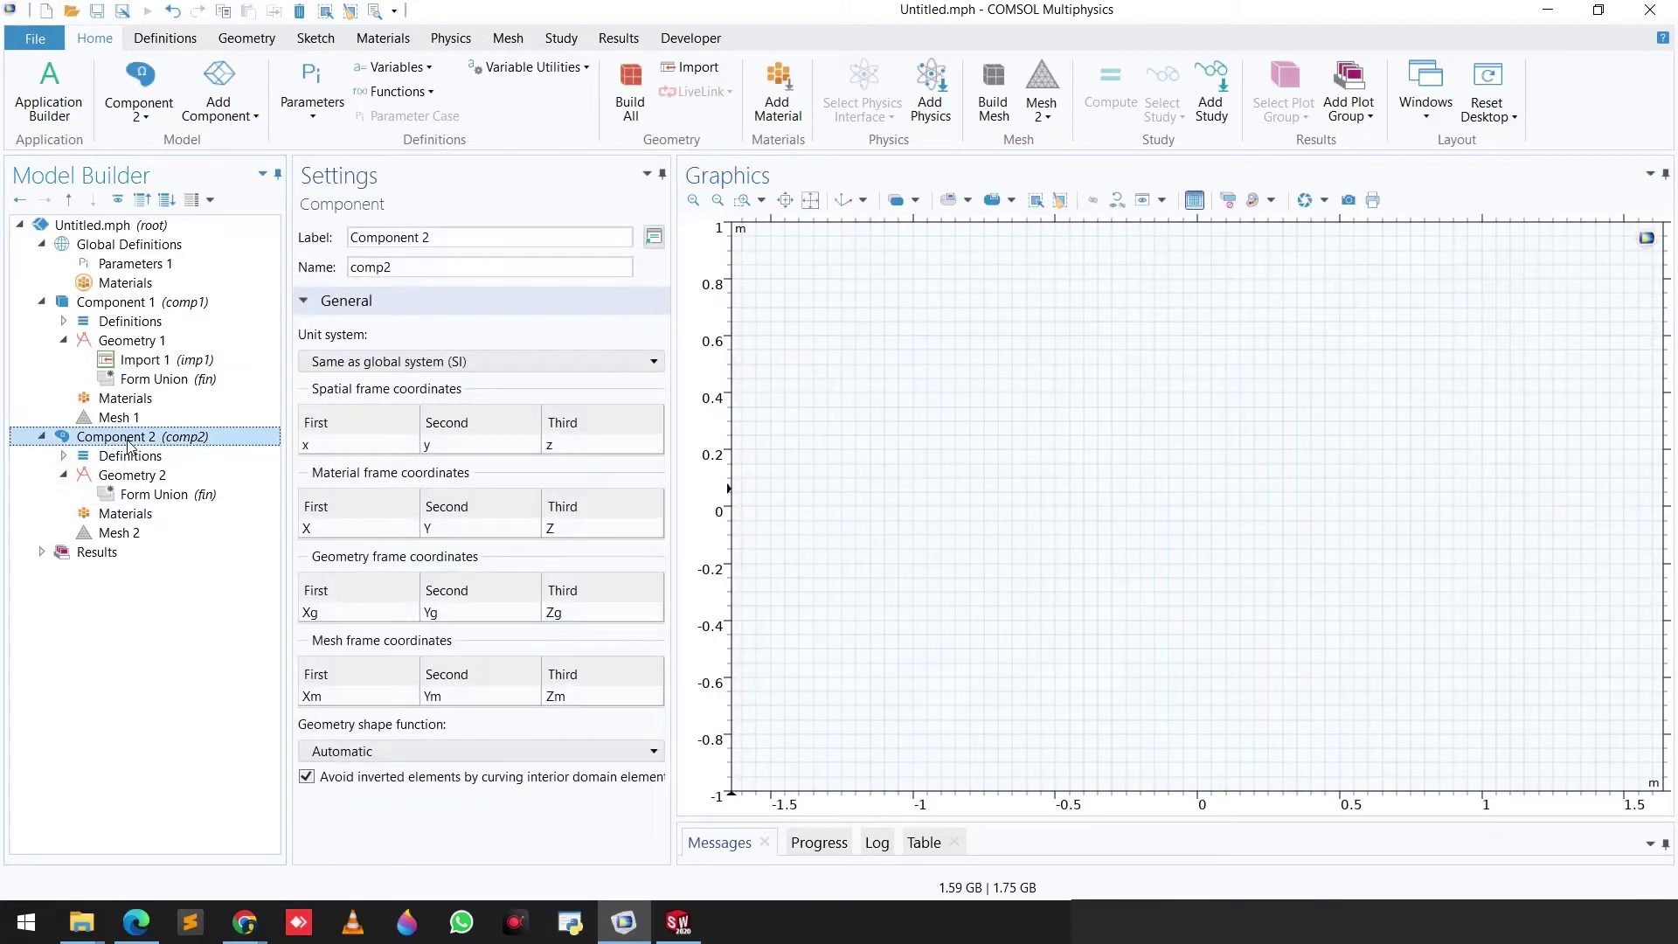
left_click(132, 477)
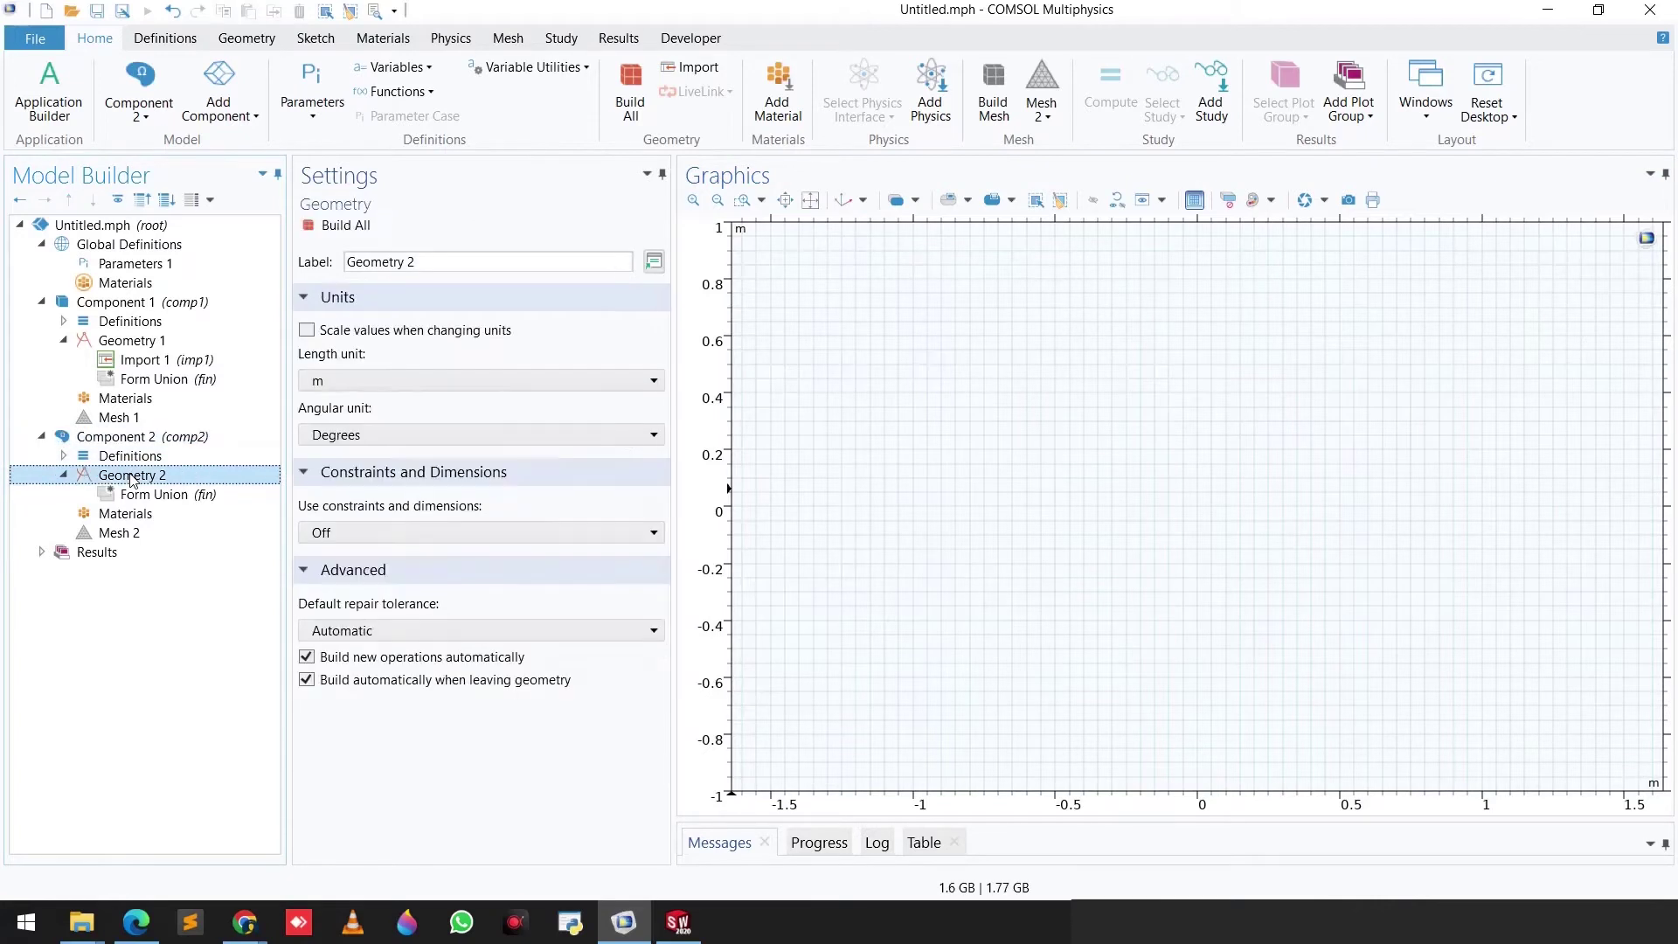
right_click(131, 477)
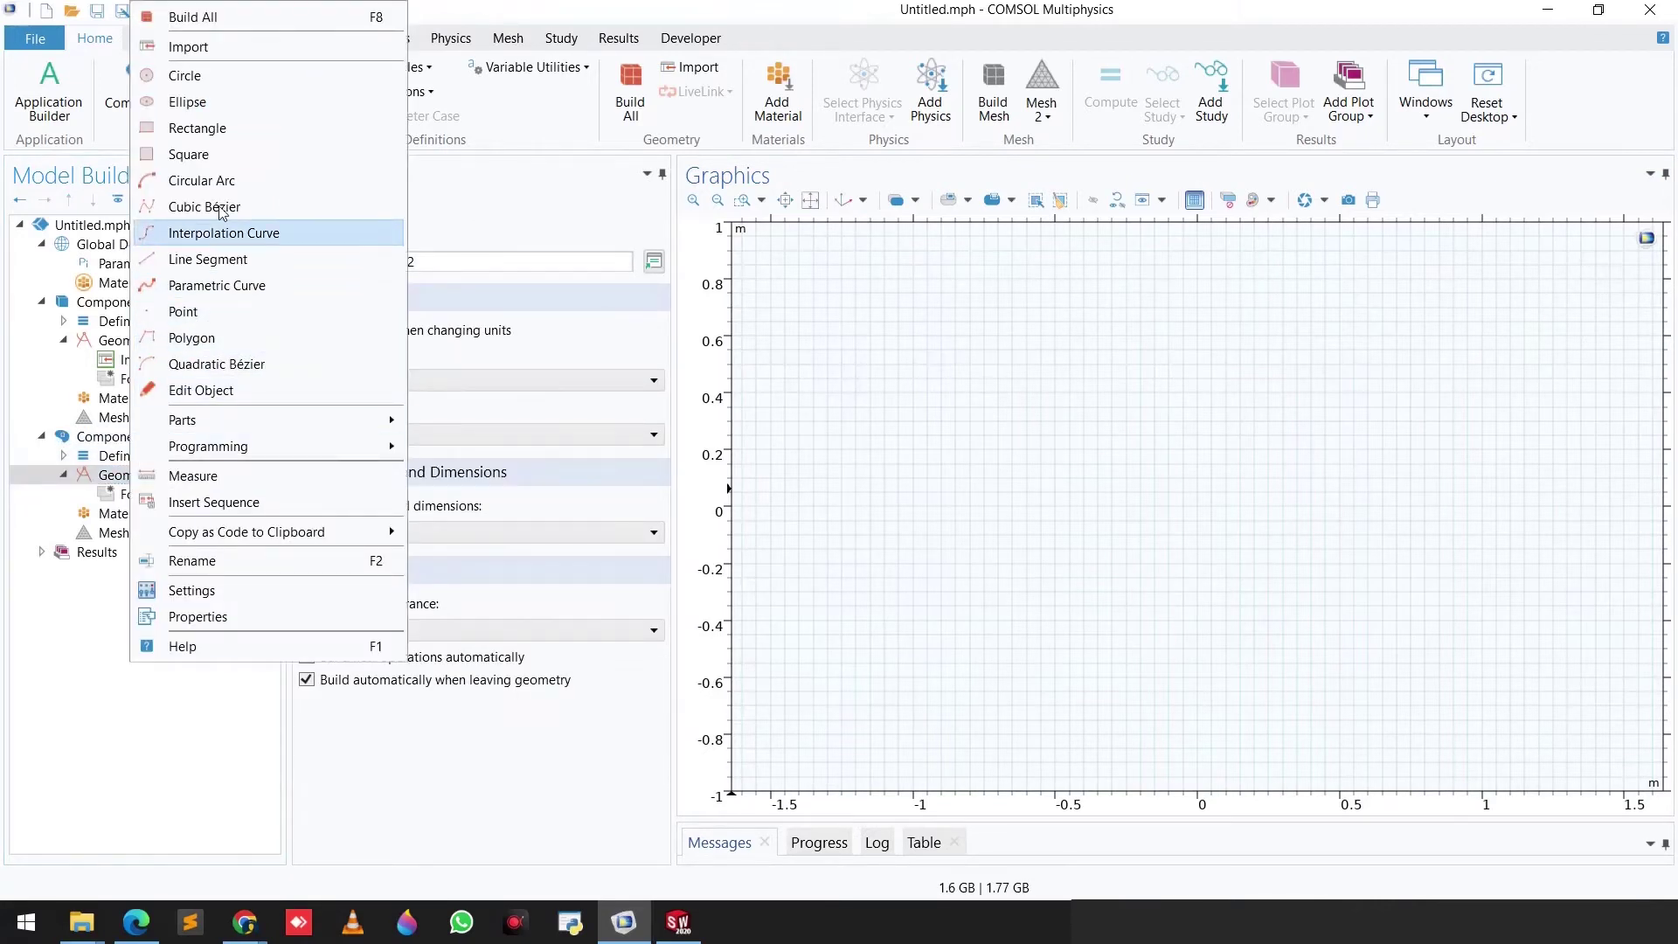
left_click(226, 47)
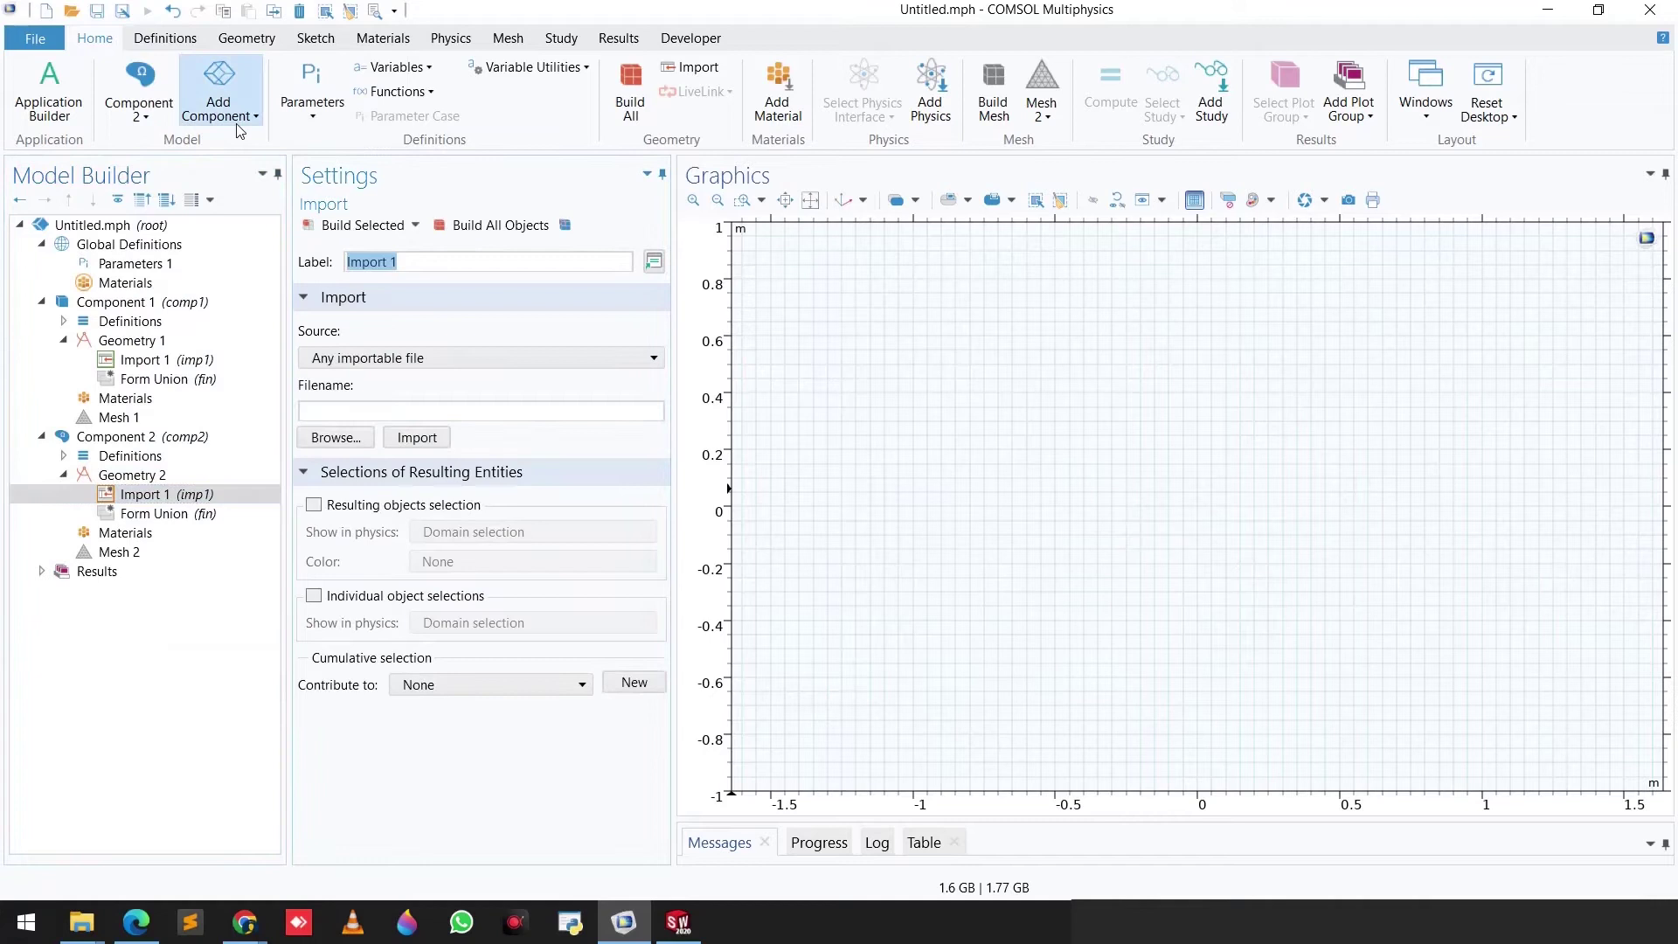
left_click(388, 363)
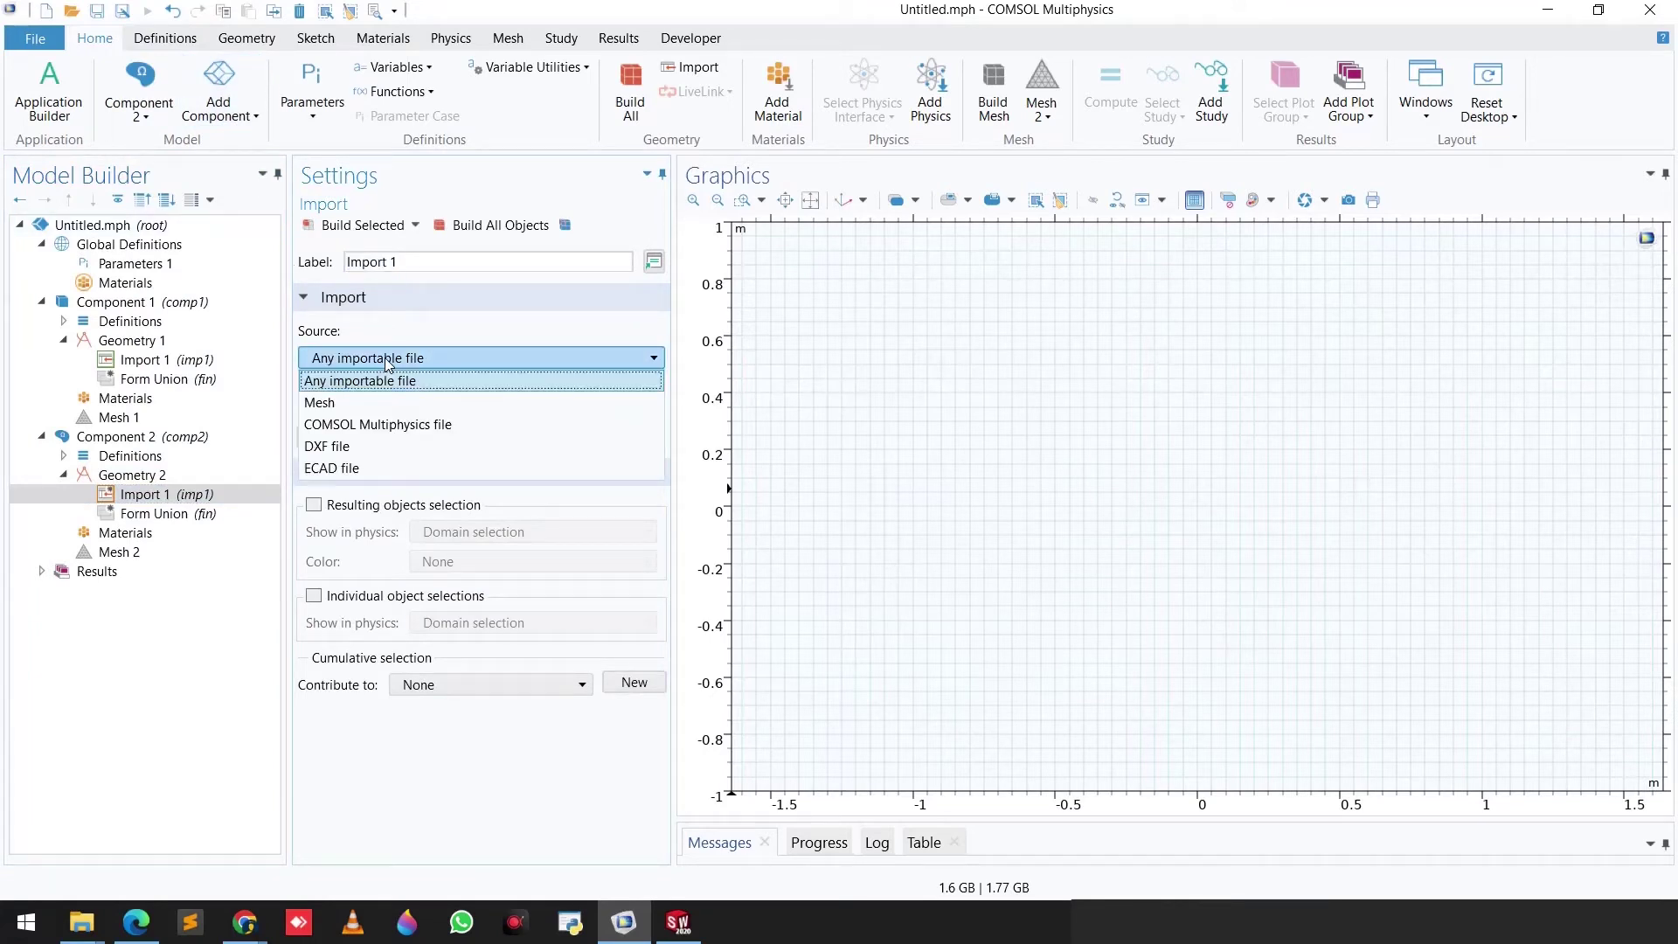
left_click(360, 447)
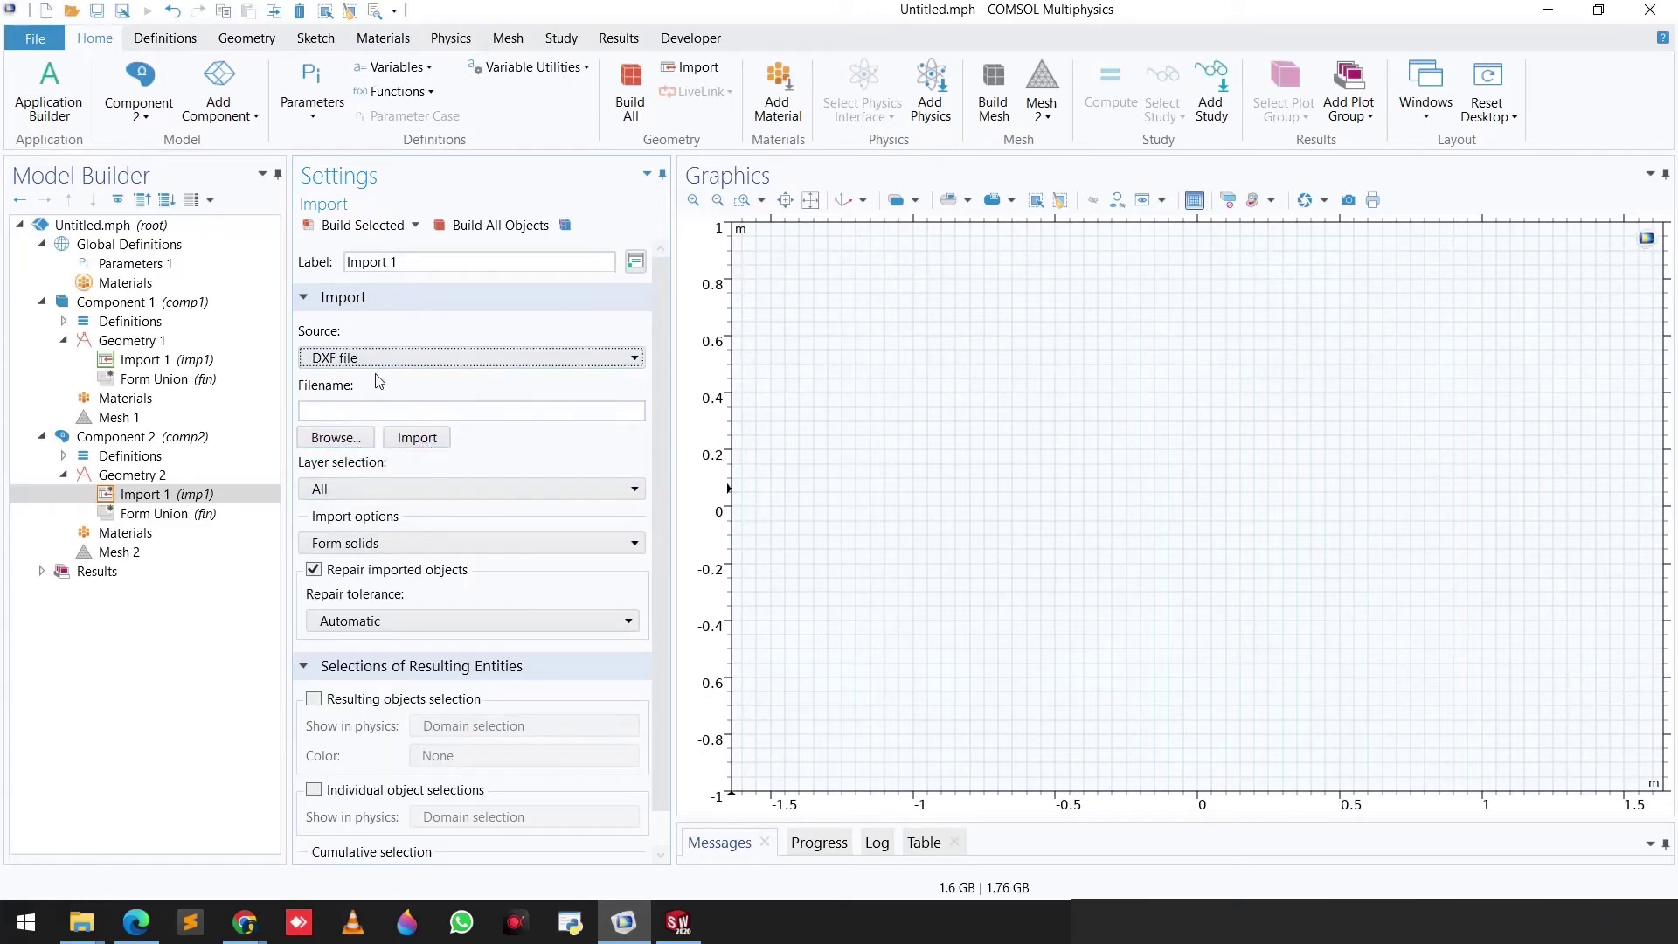
left_click(684, 932)
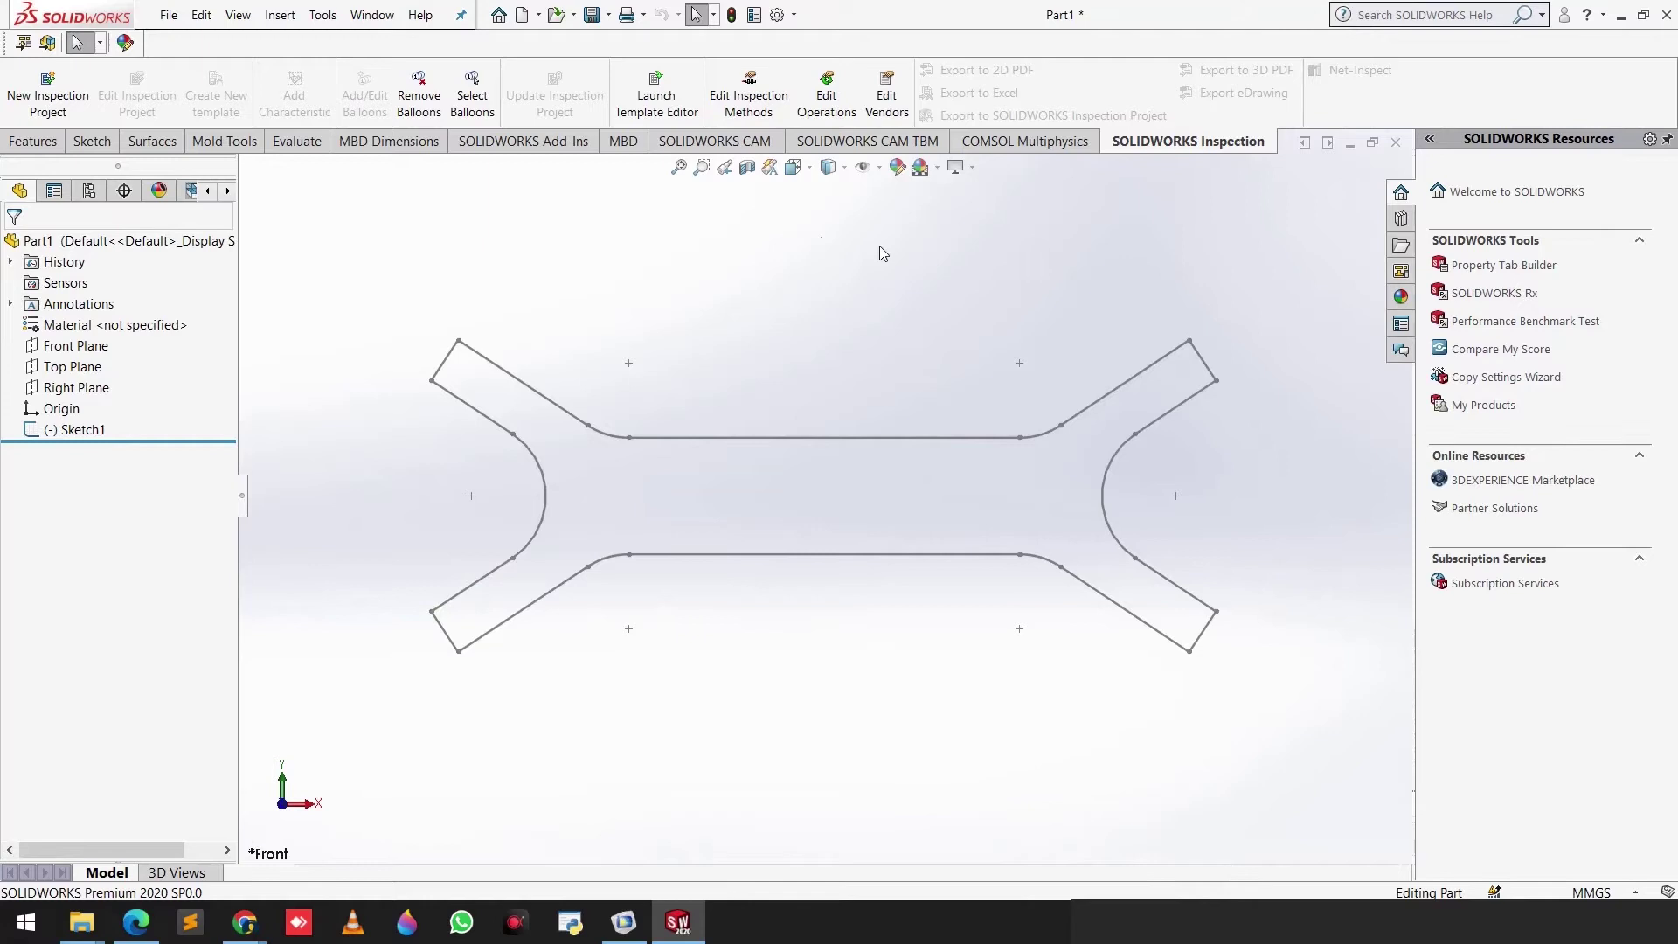
- Save Part1 as DXF 'microfluidic channel_new', accepting the DXF output and cleanup settings
left_click(169, 16)
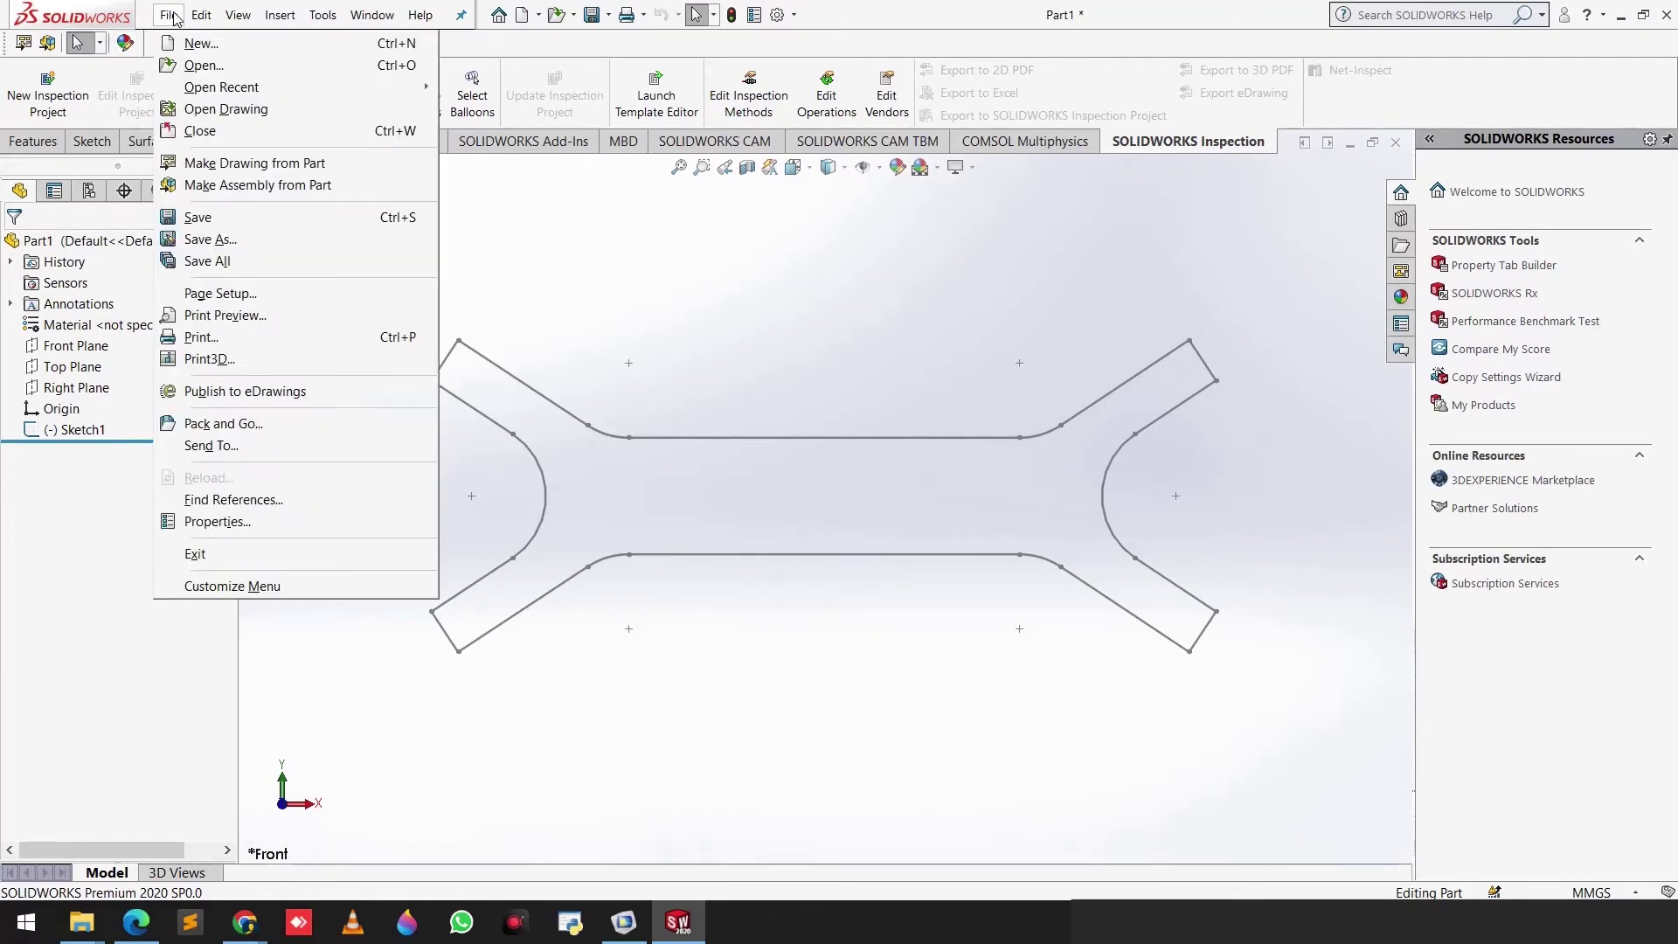
left_click(228, 244)
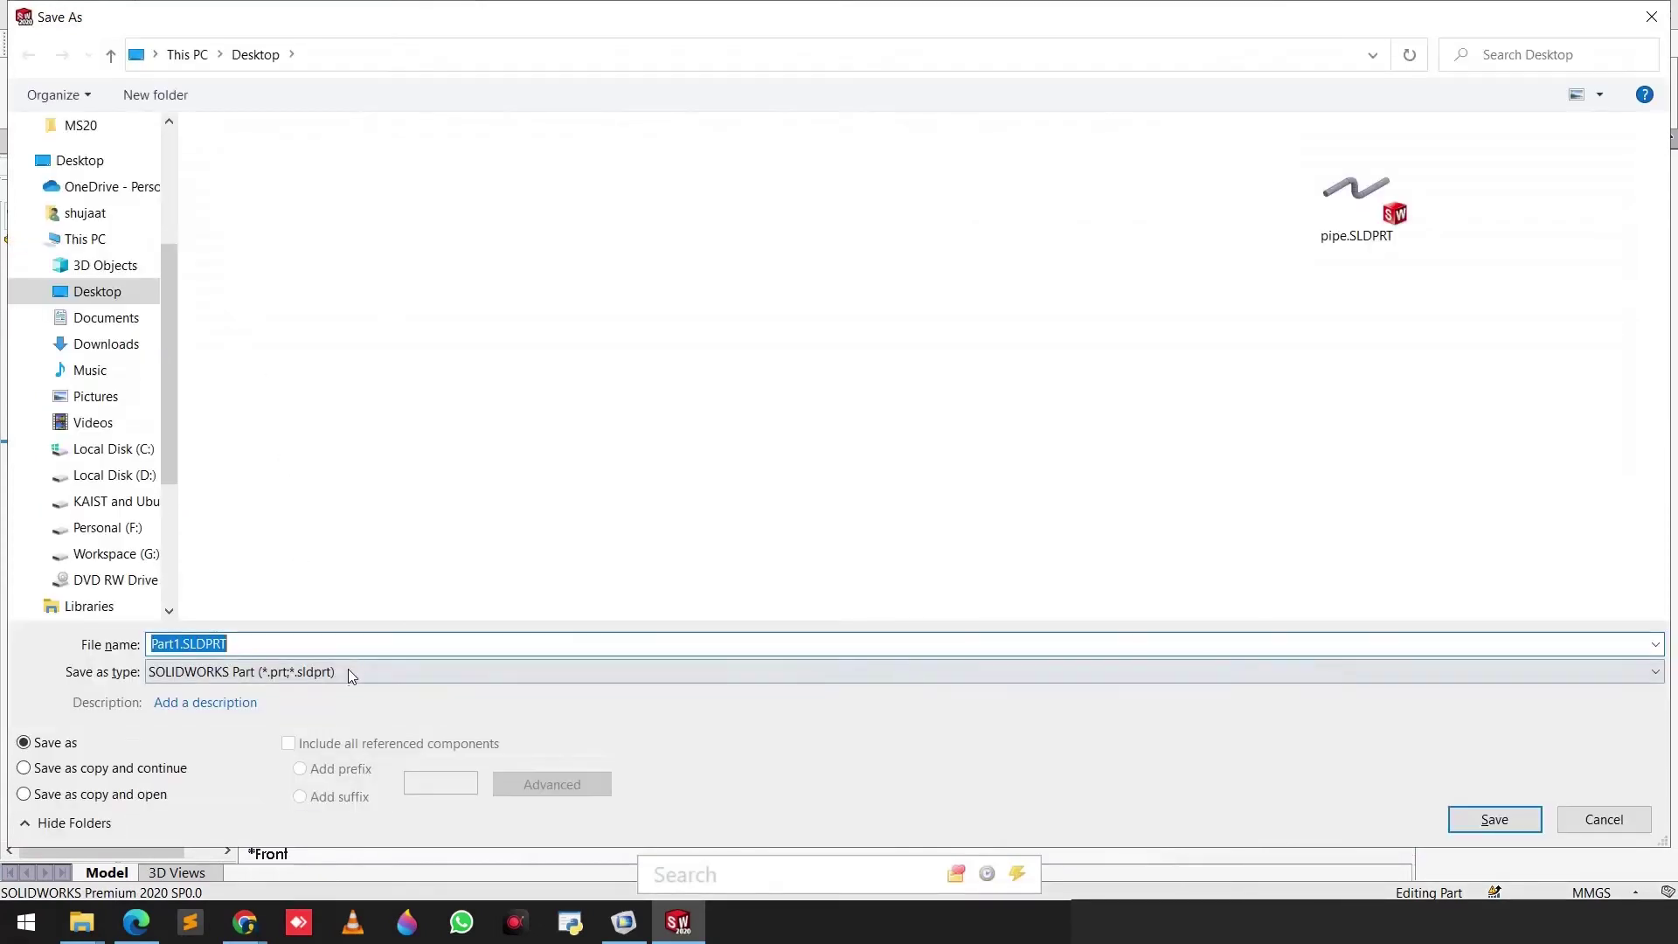
left_click(348, 671)
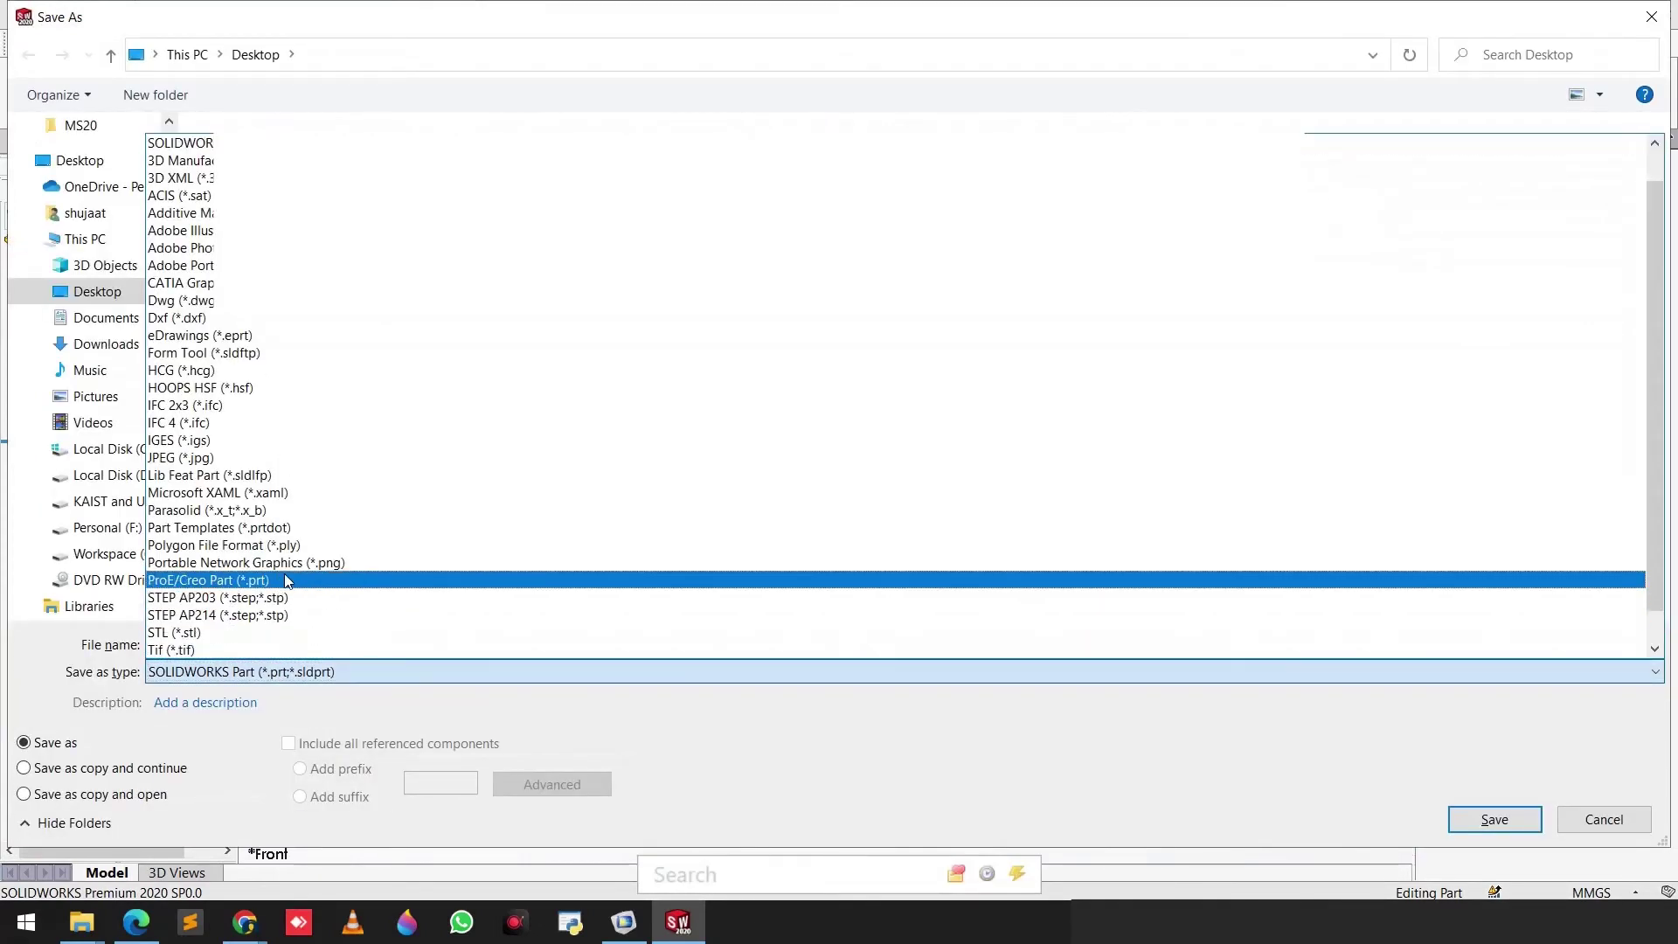
left_click(237, 319)
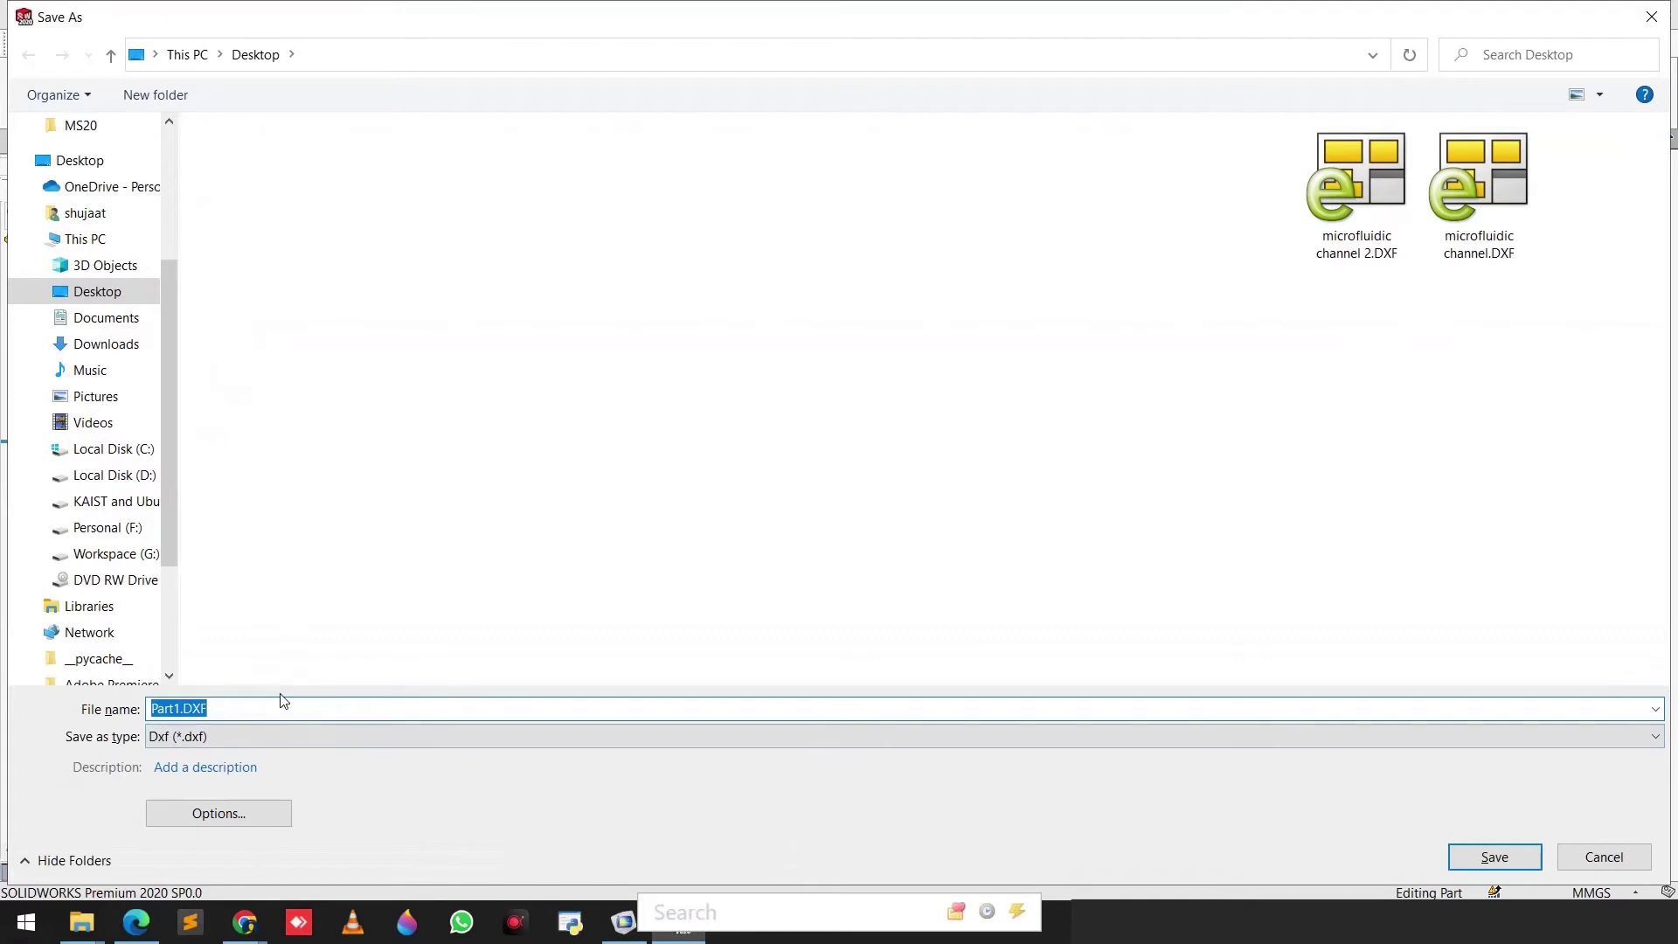
type("microfluidic channel")
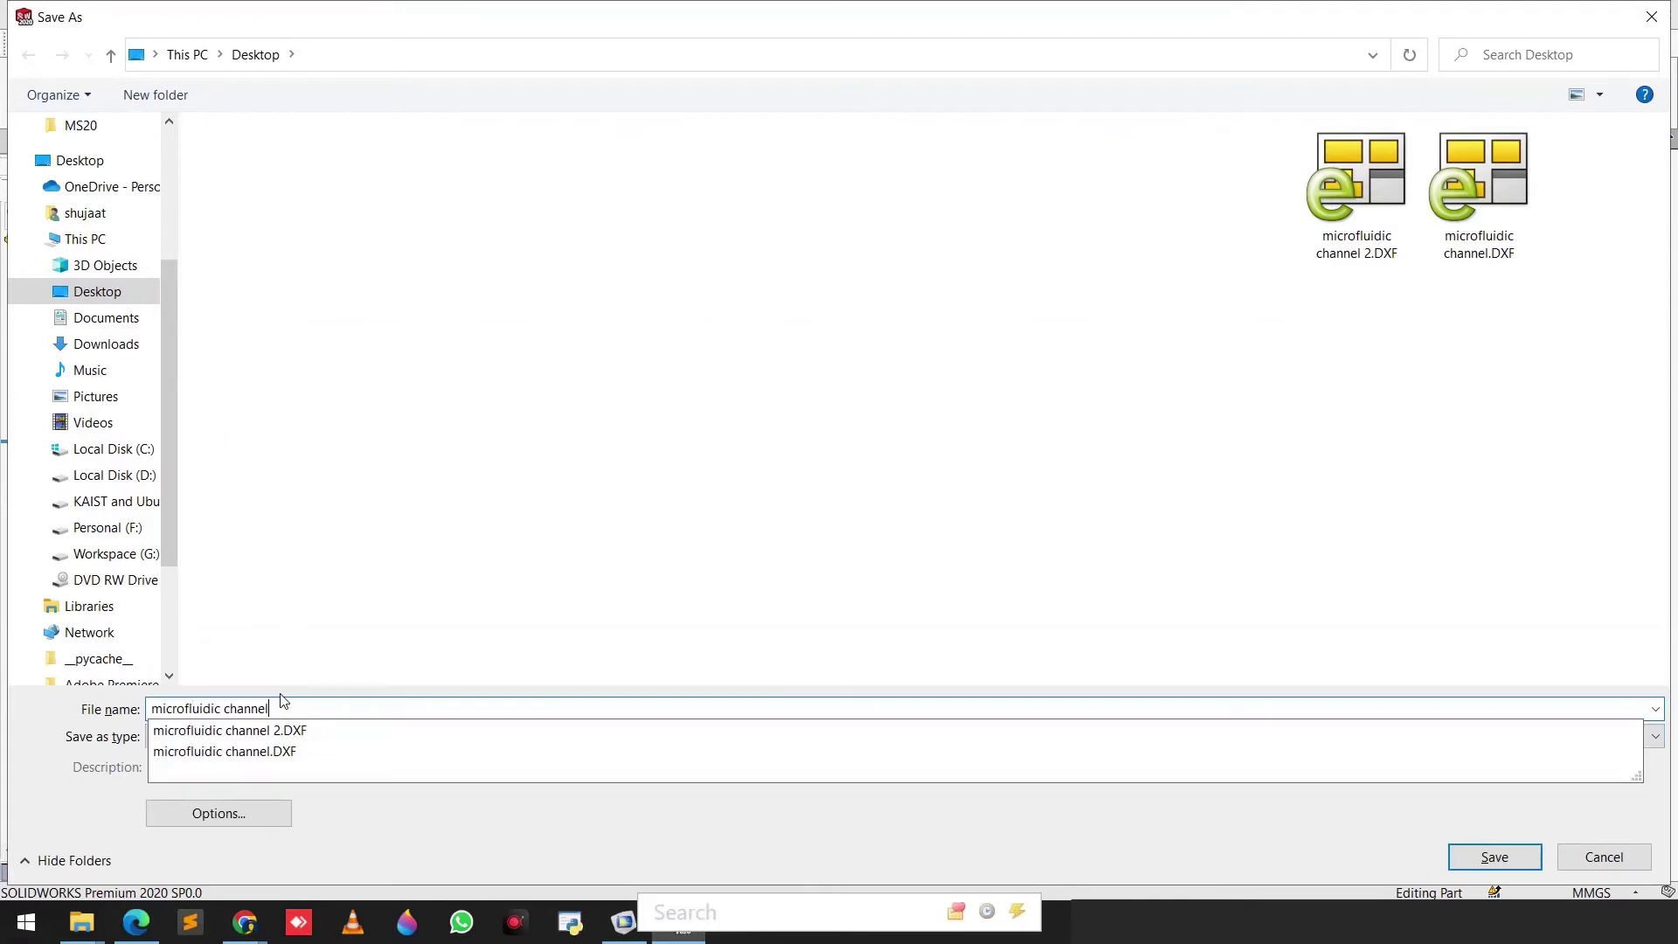
key("BackSpace")
type("_m")
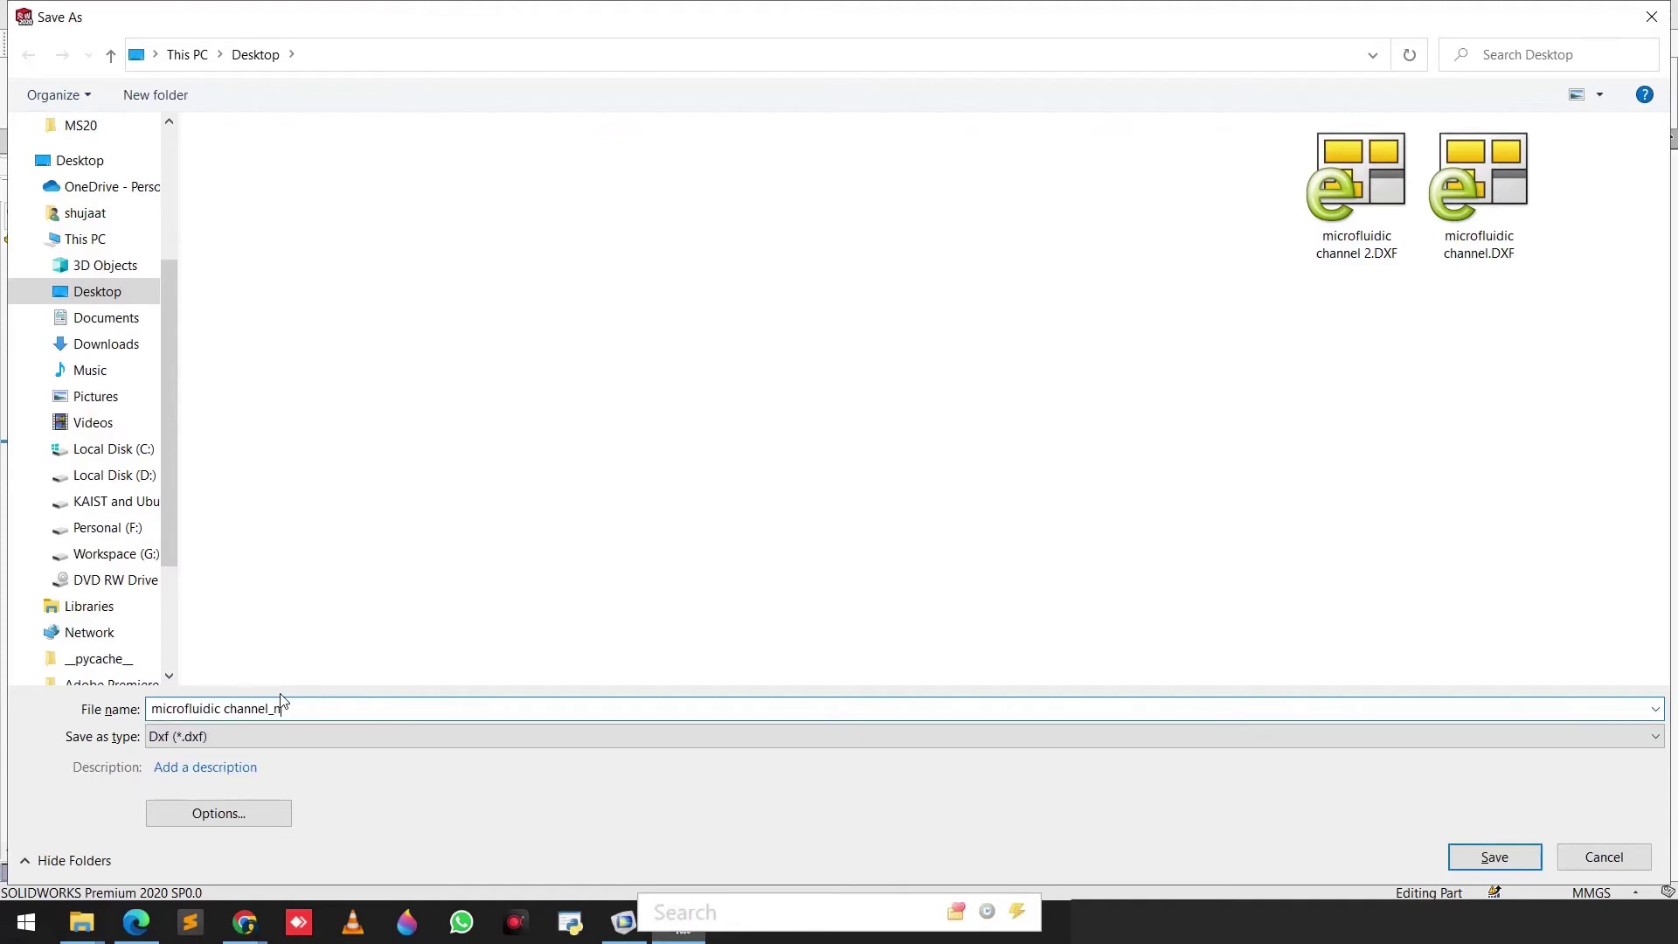
key("Return")
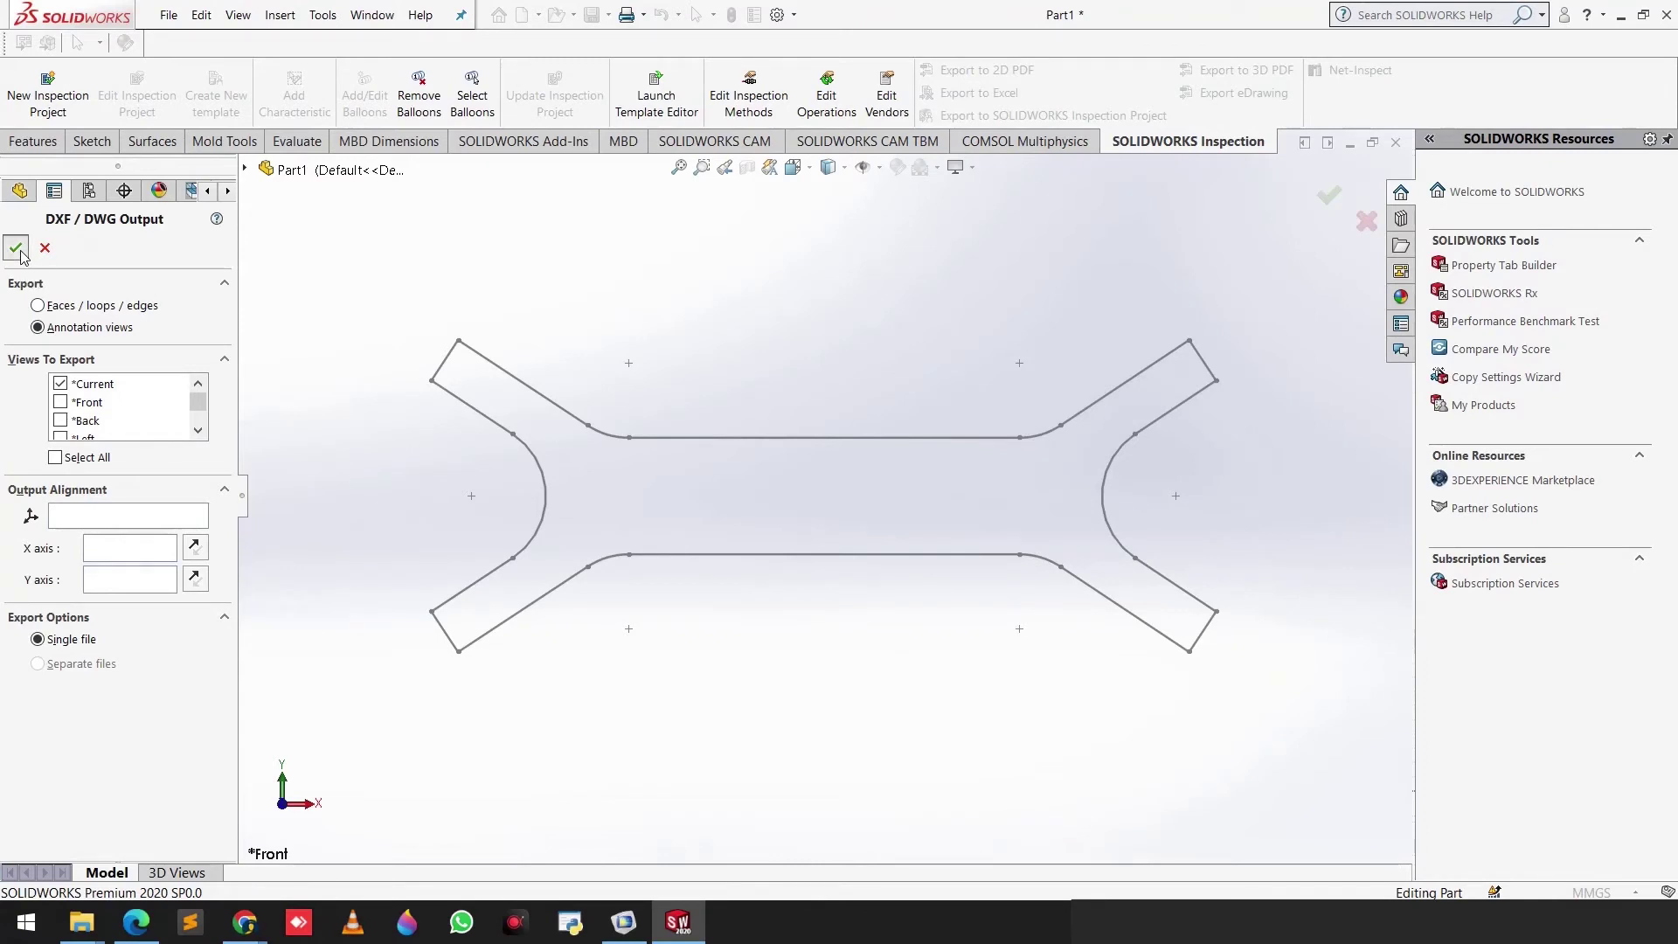
left_click(16, 250)
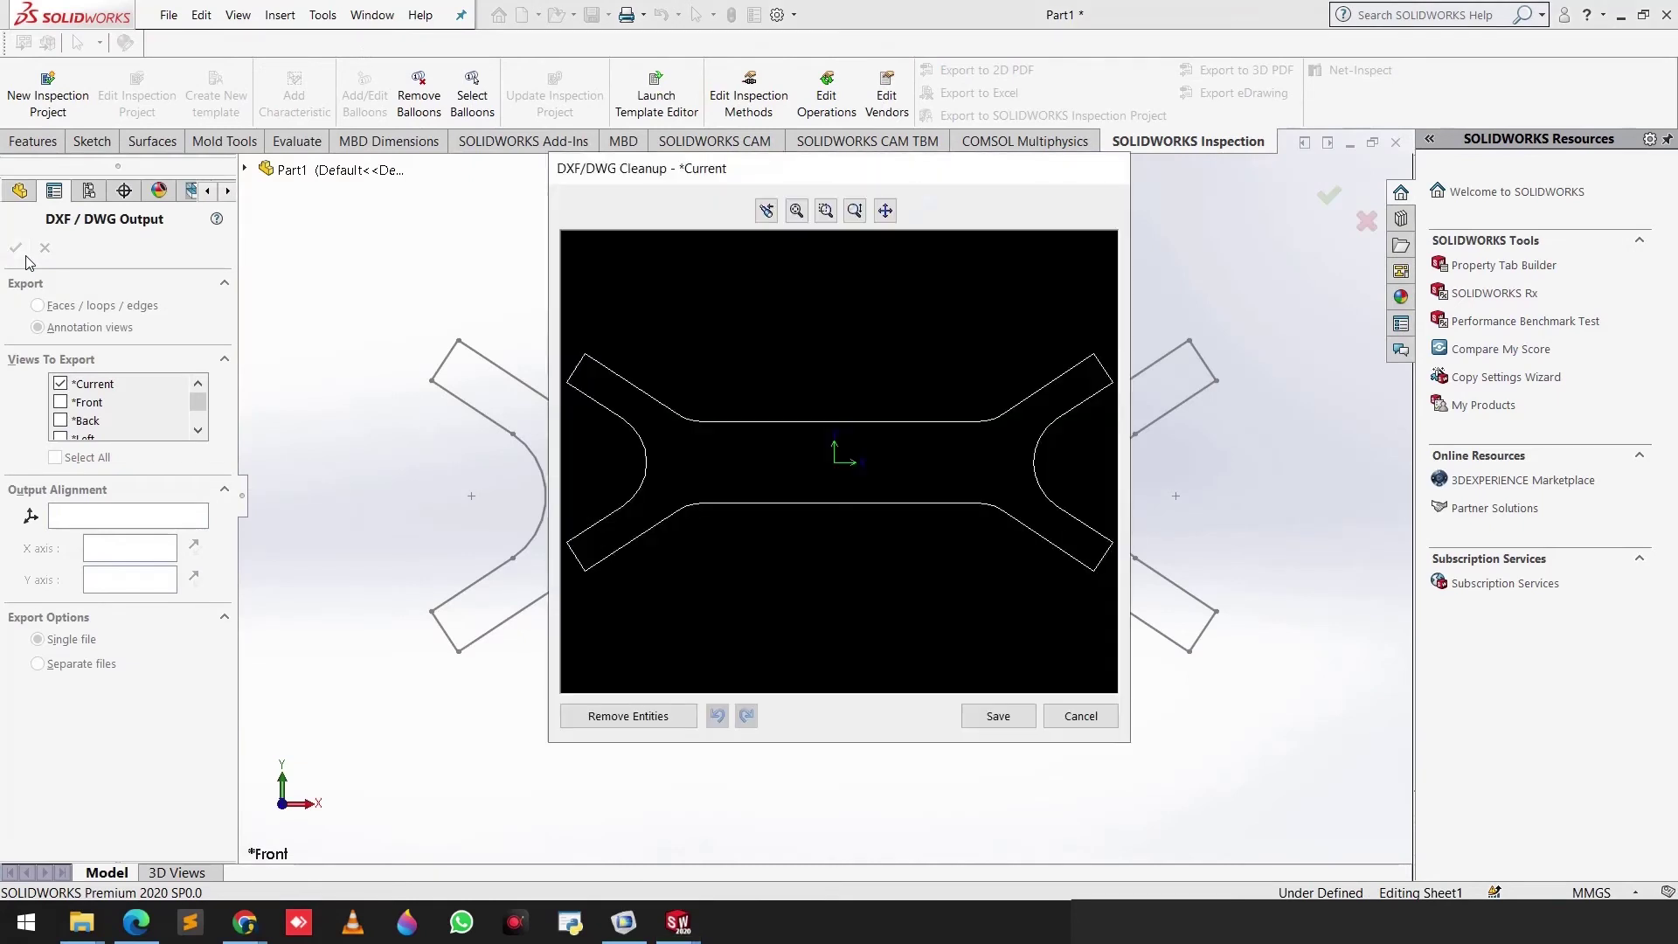
left_click(996, 727)
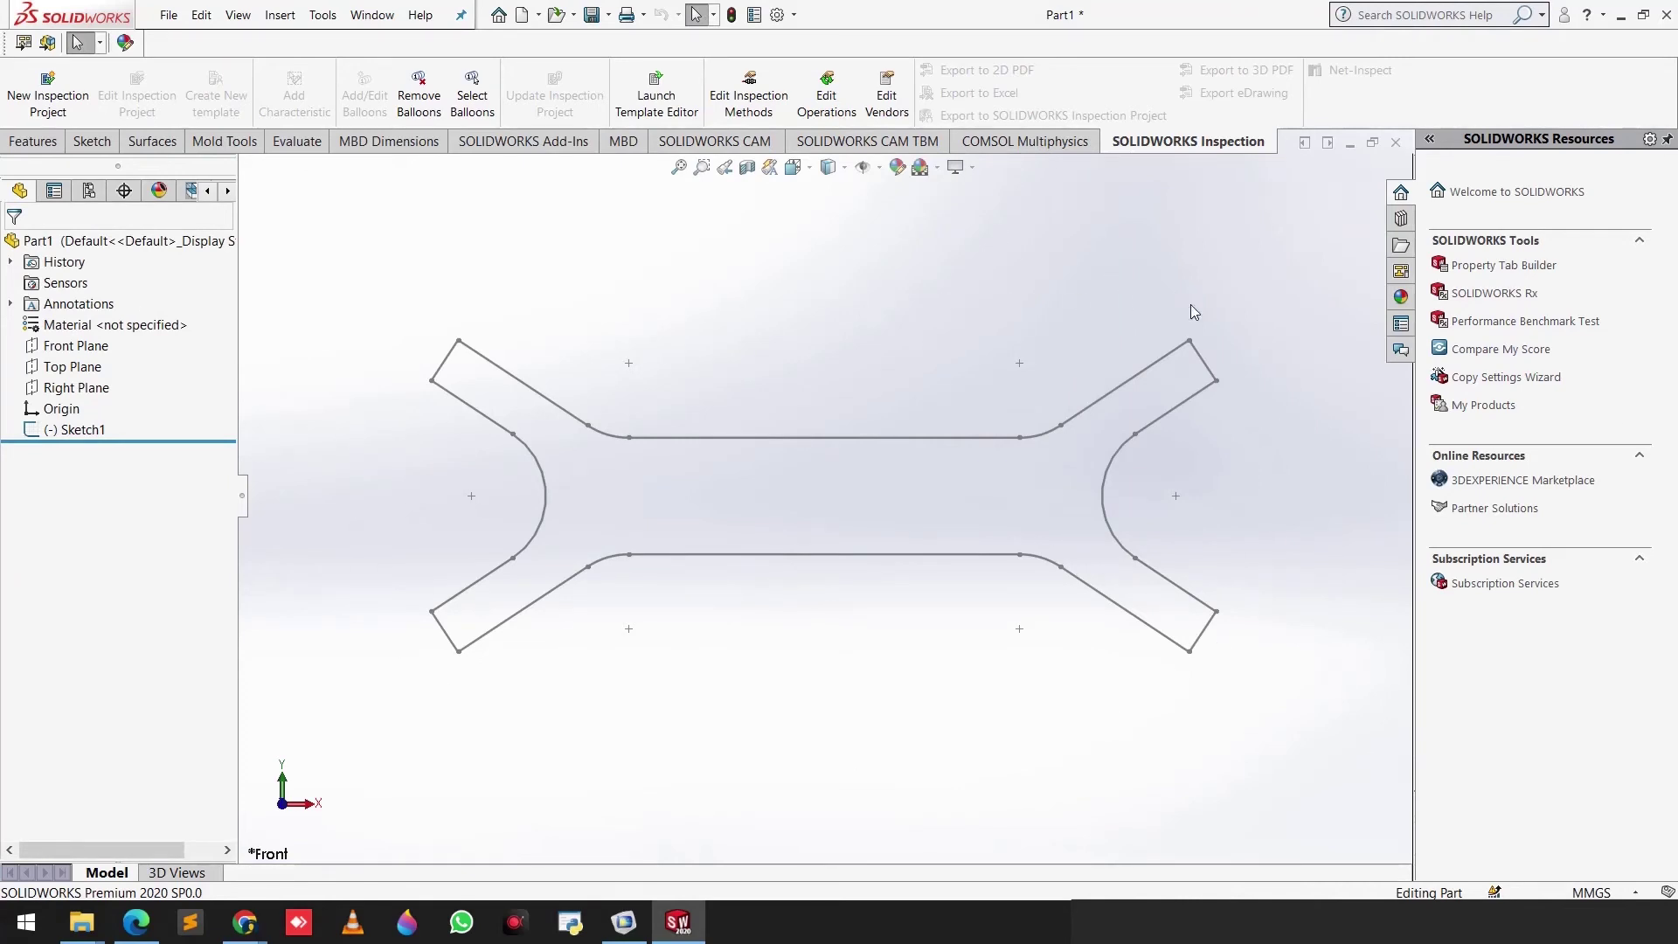
- Import microfluidic channel_new.DXF into Geometry 2, then return to Geometry 1's pipe
left_click(625, 922)
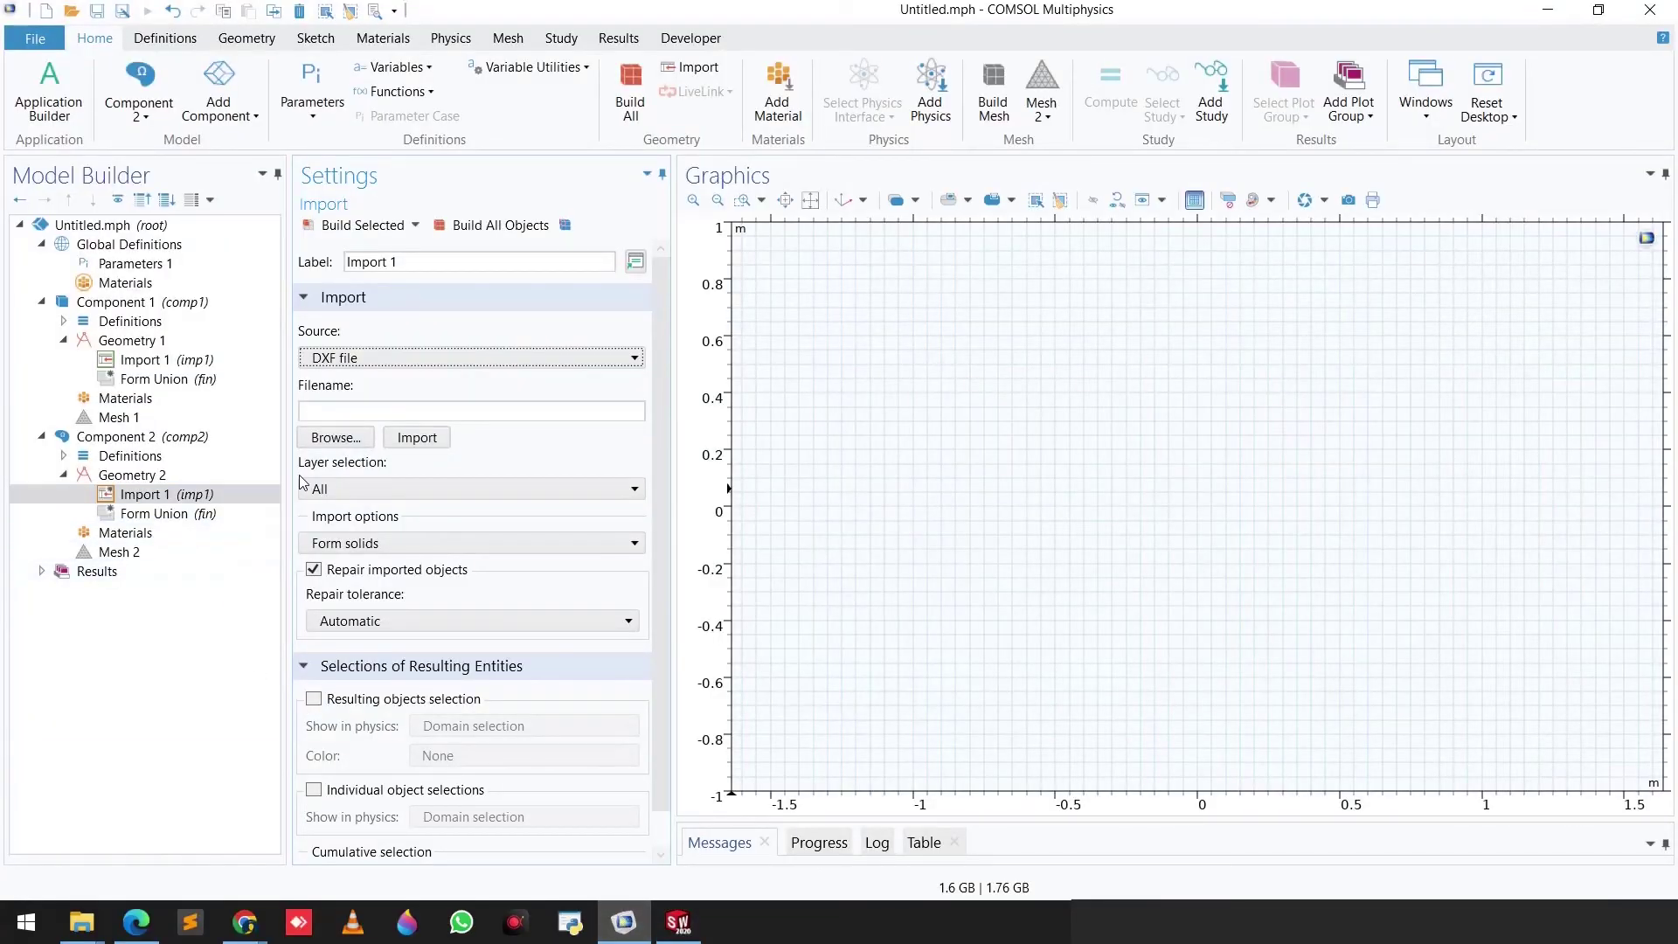
left_click(328, 440)
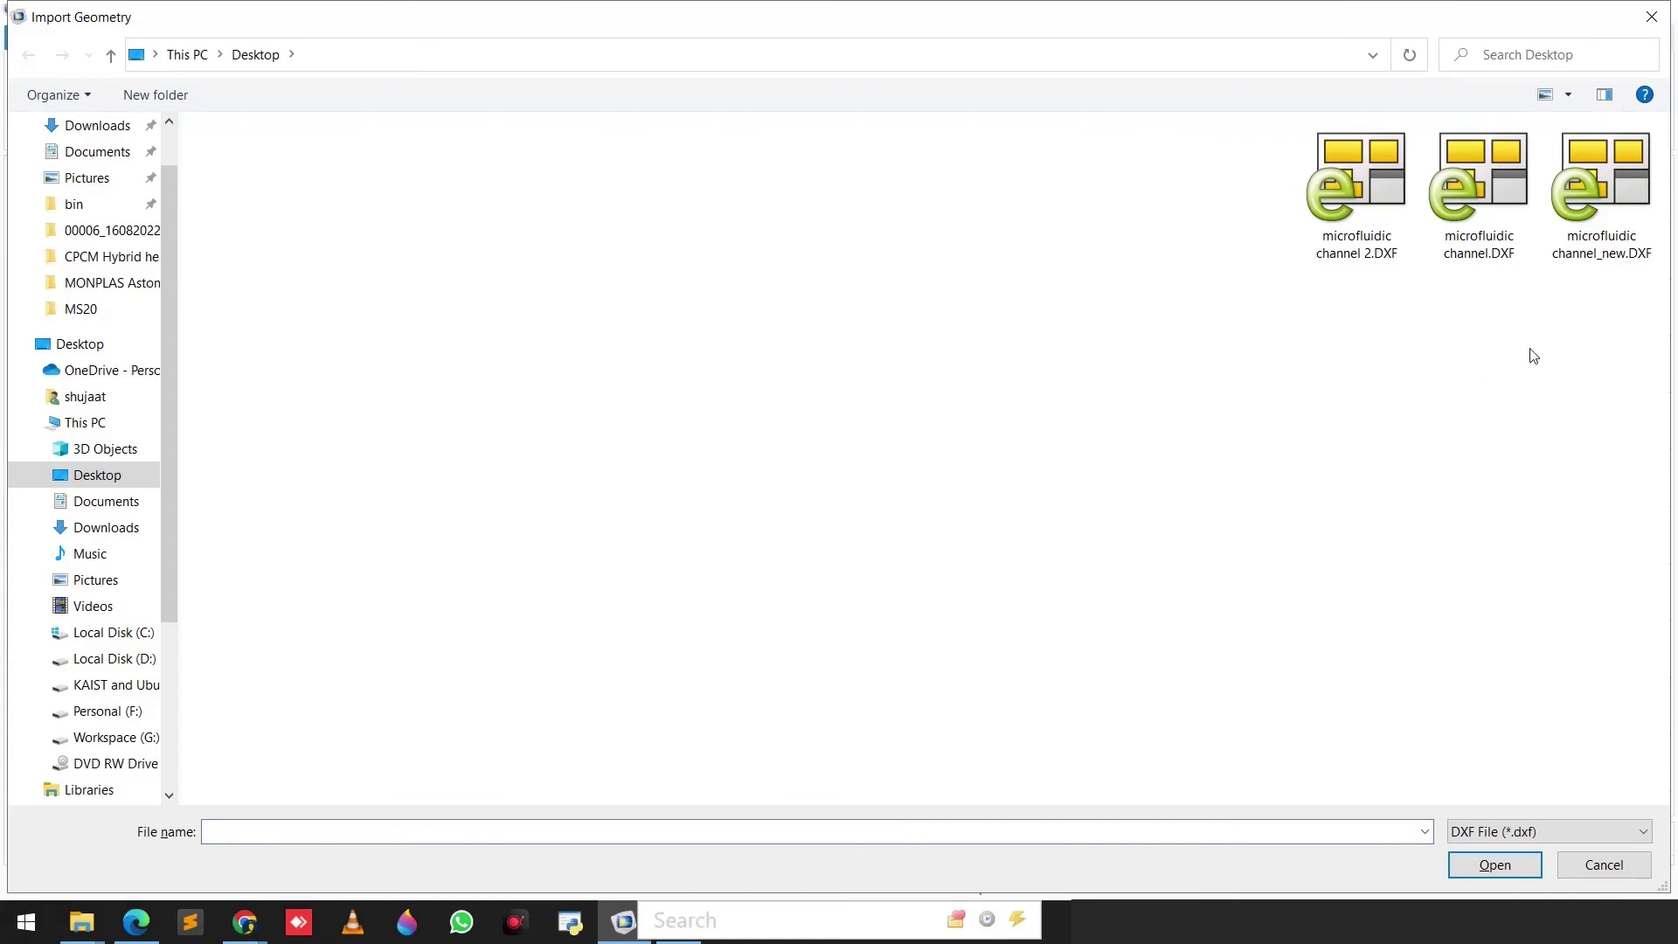
double_click(1602, 249)
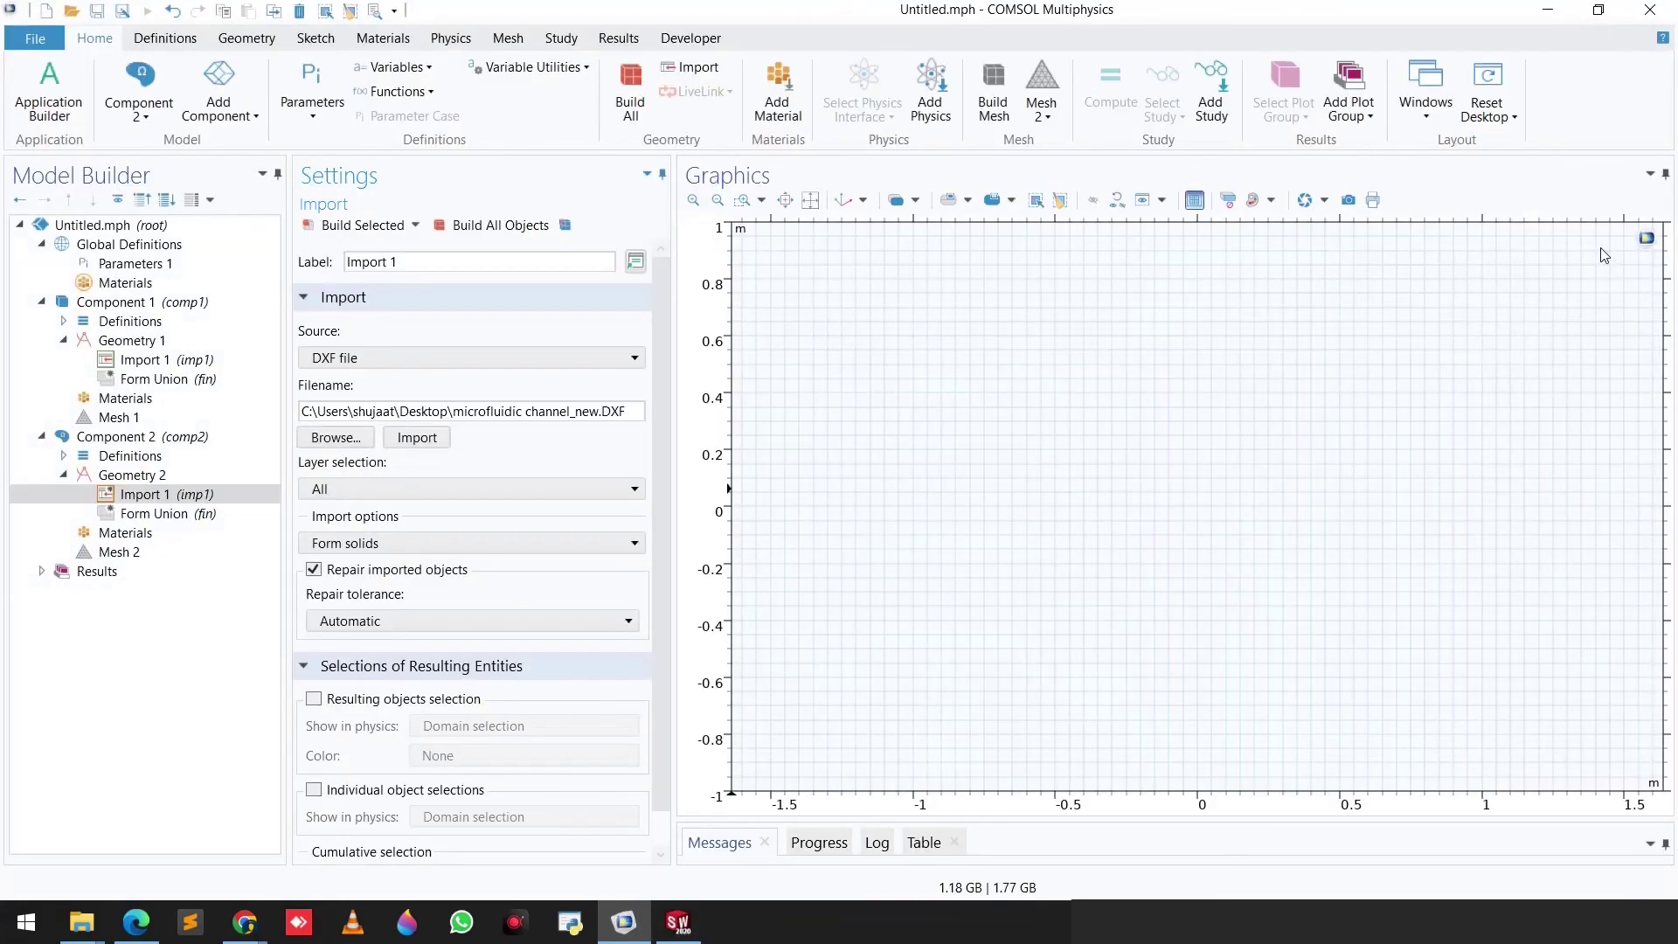
left_click(420, 444)
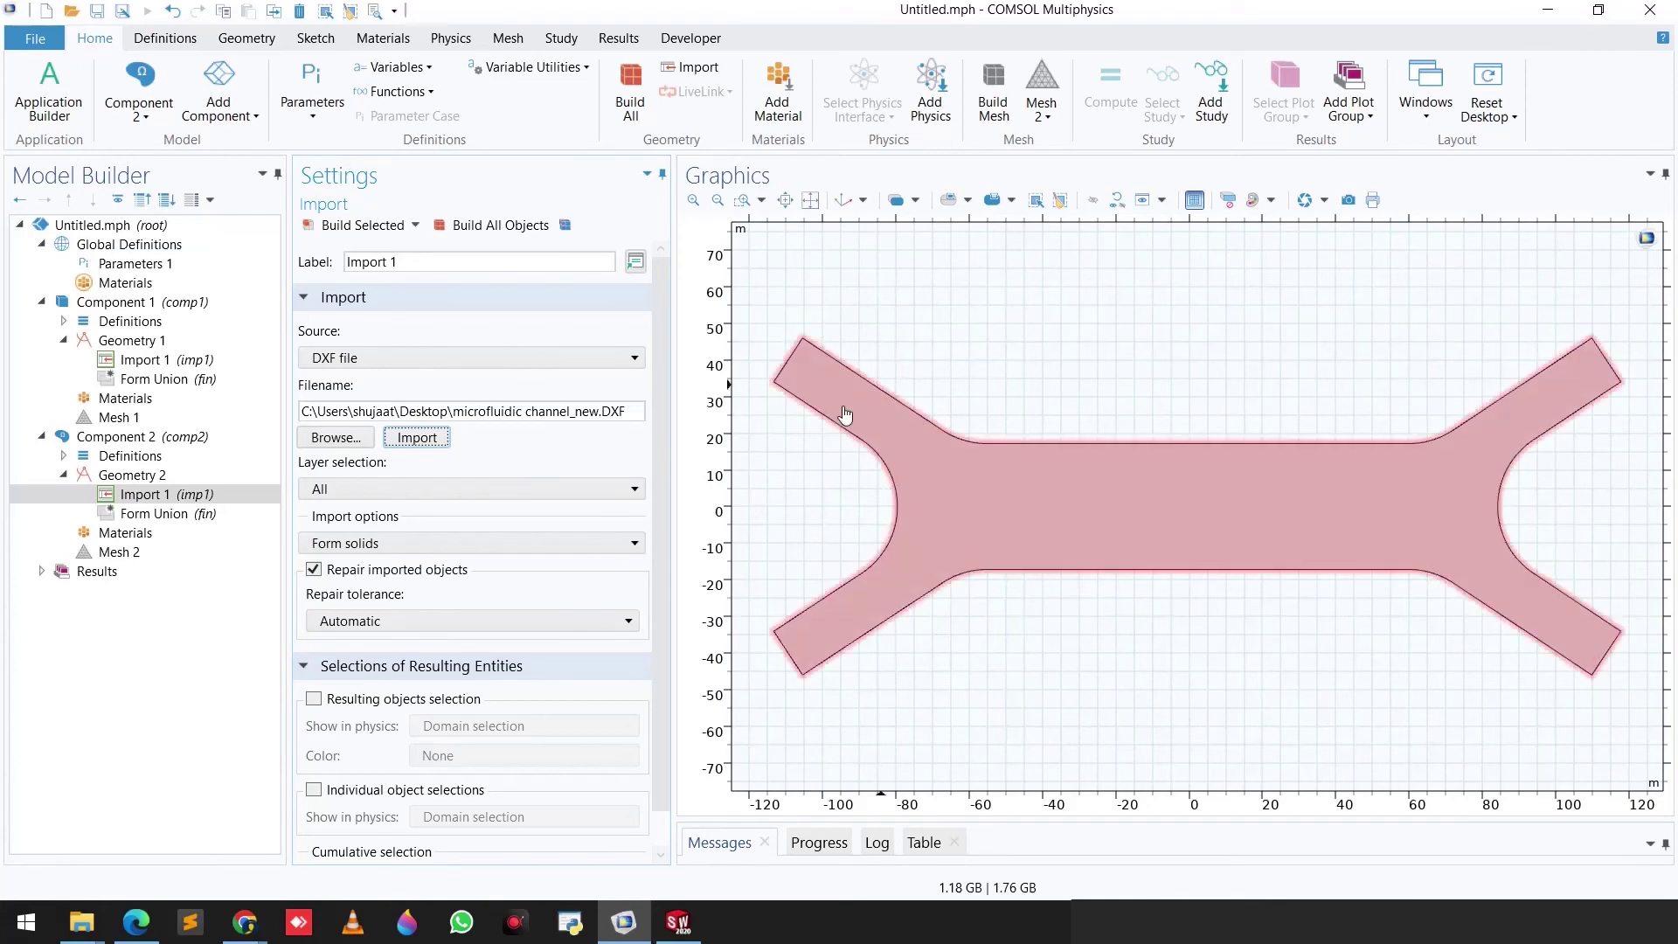
left_click(137, 340)
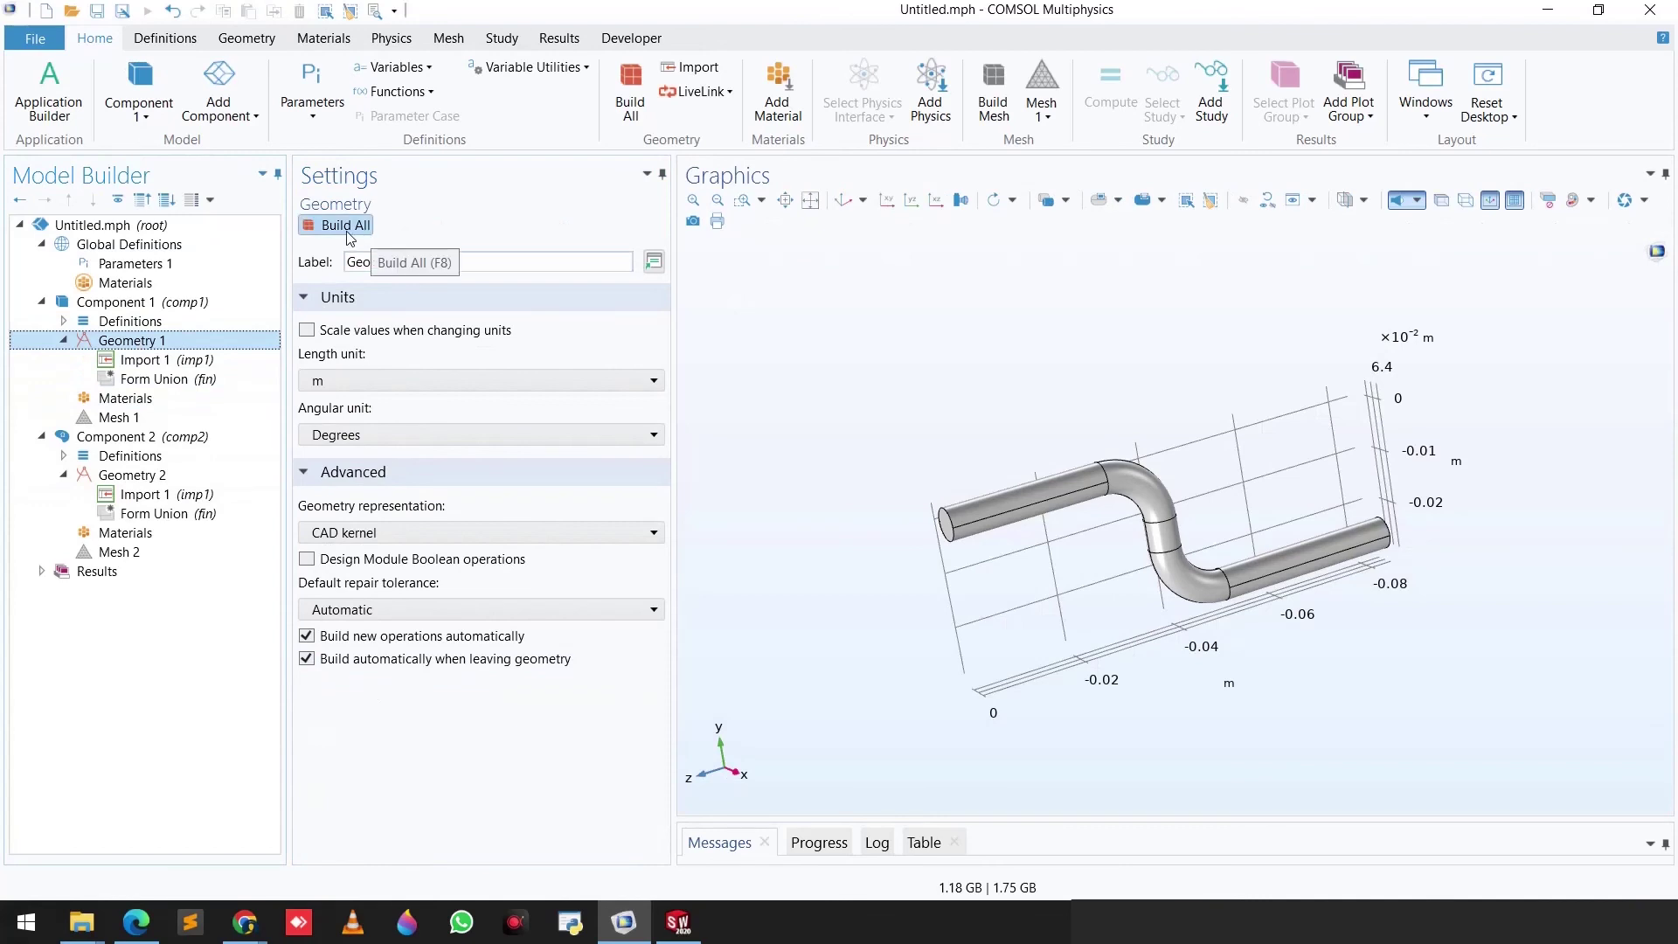
- Build Geometry 1 and Geometry 2, then toggle between the pipe and channel to check them
left_click(348, 232)
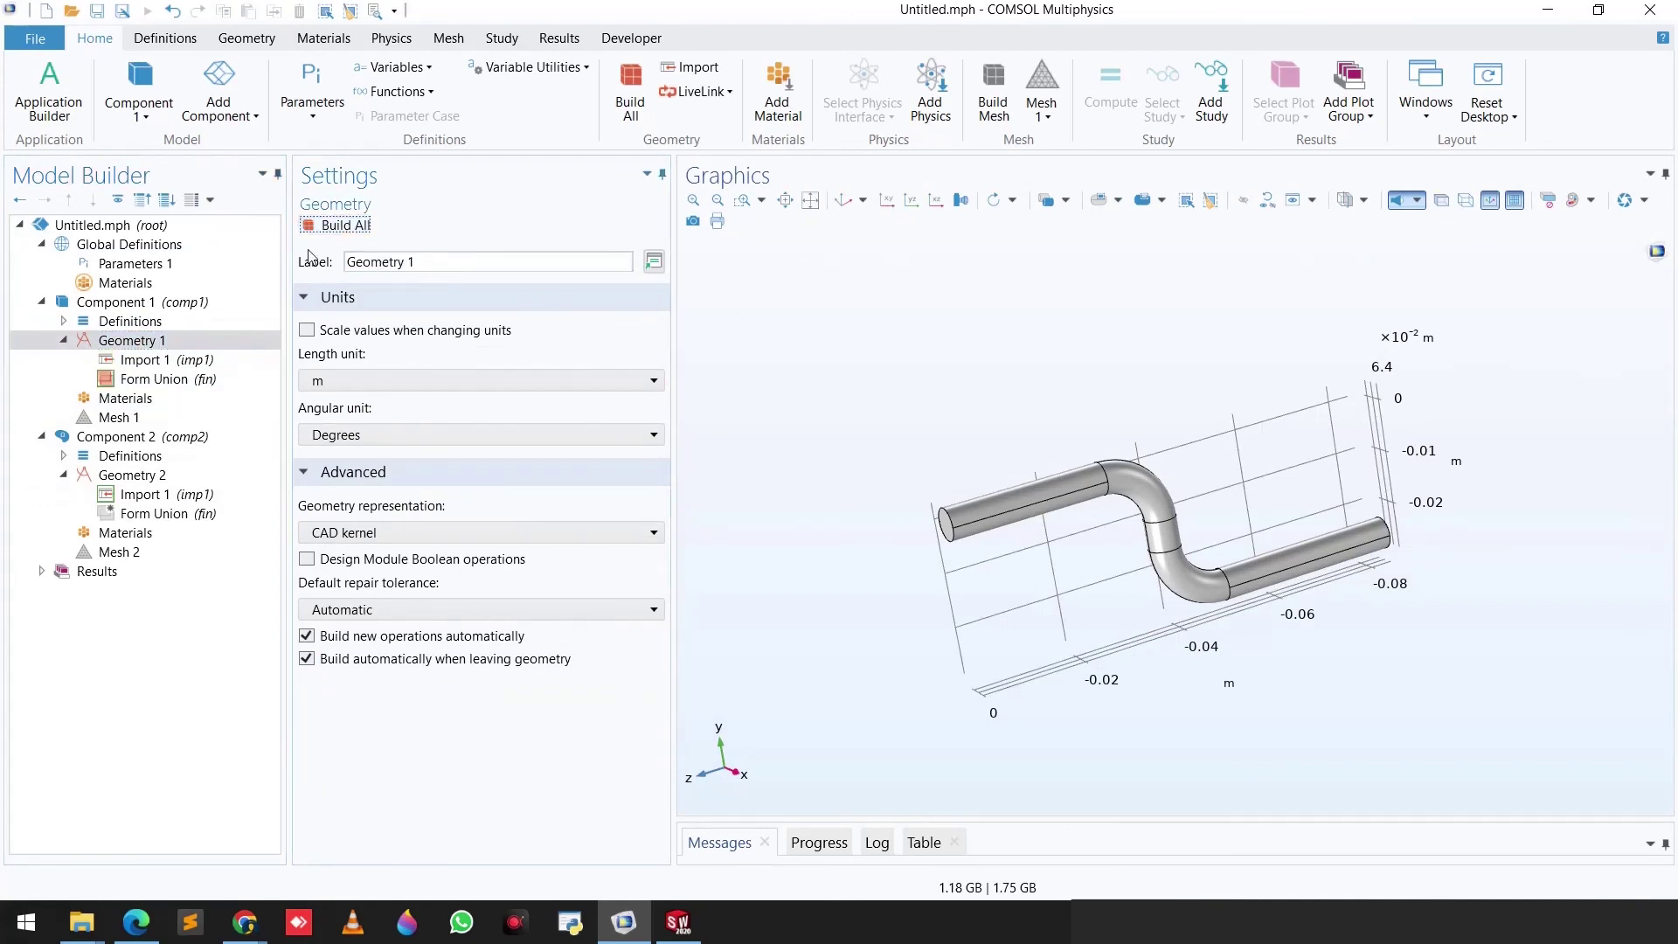
left_click(136, 479)
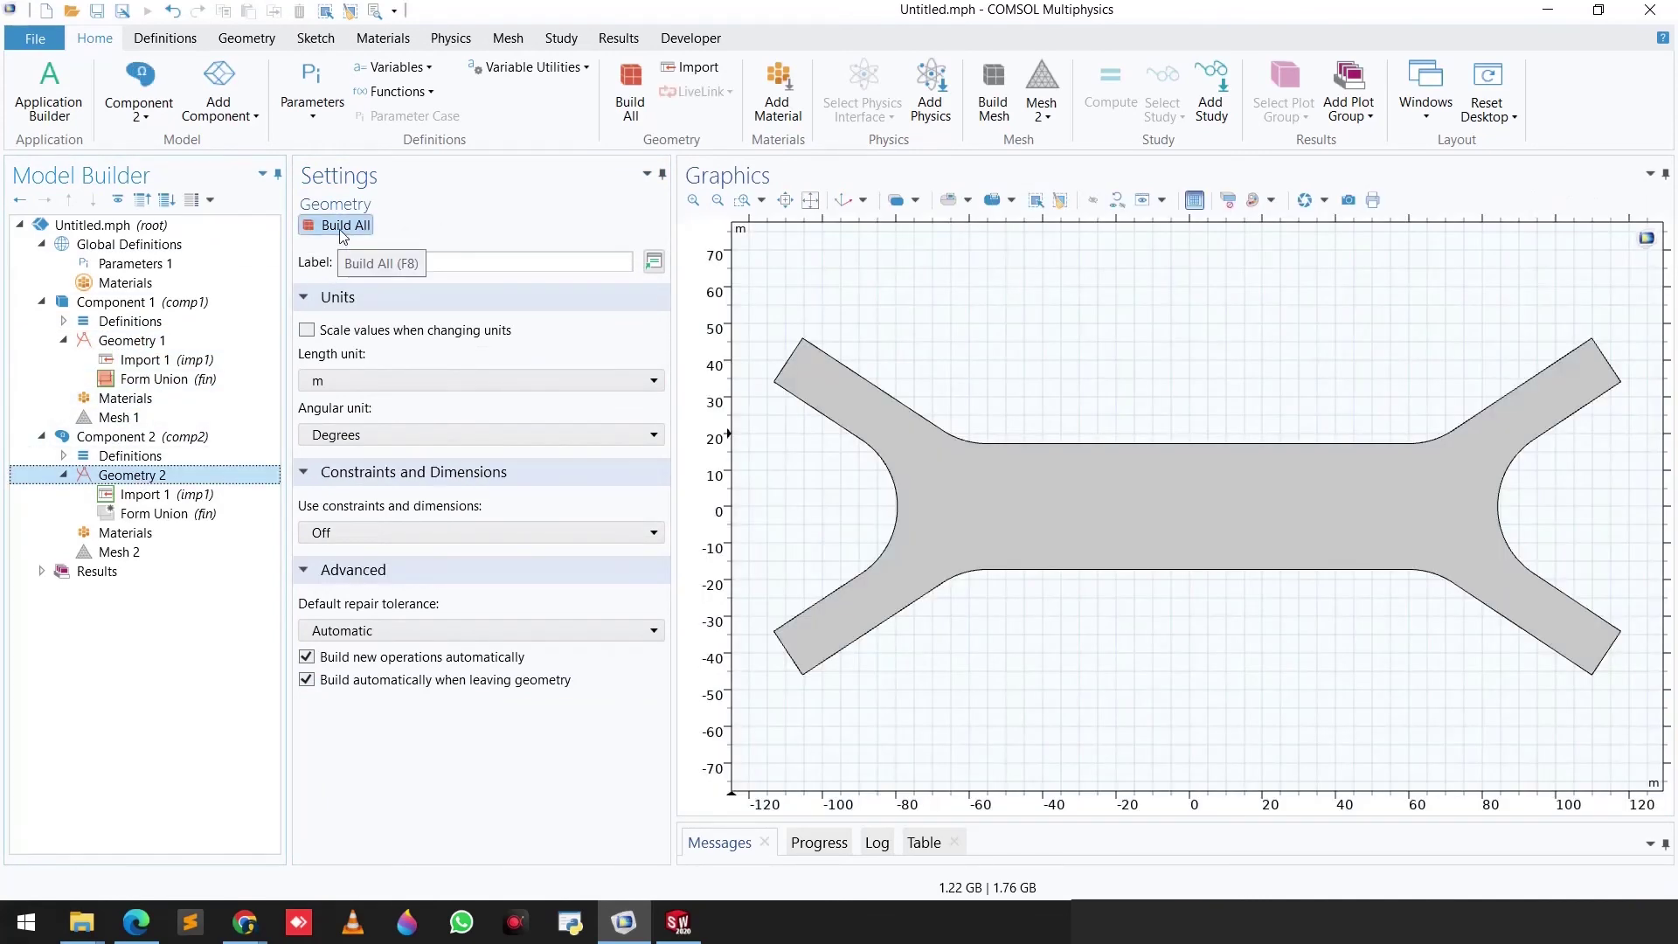
left_click(341, 232)
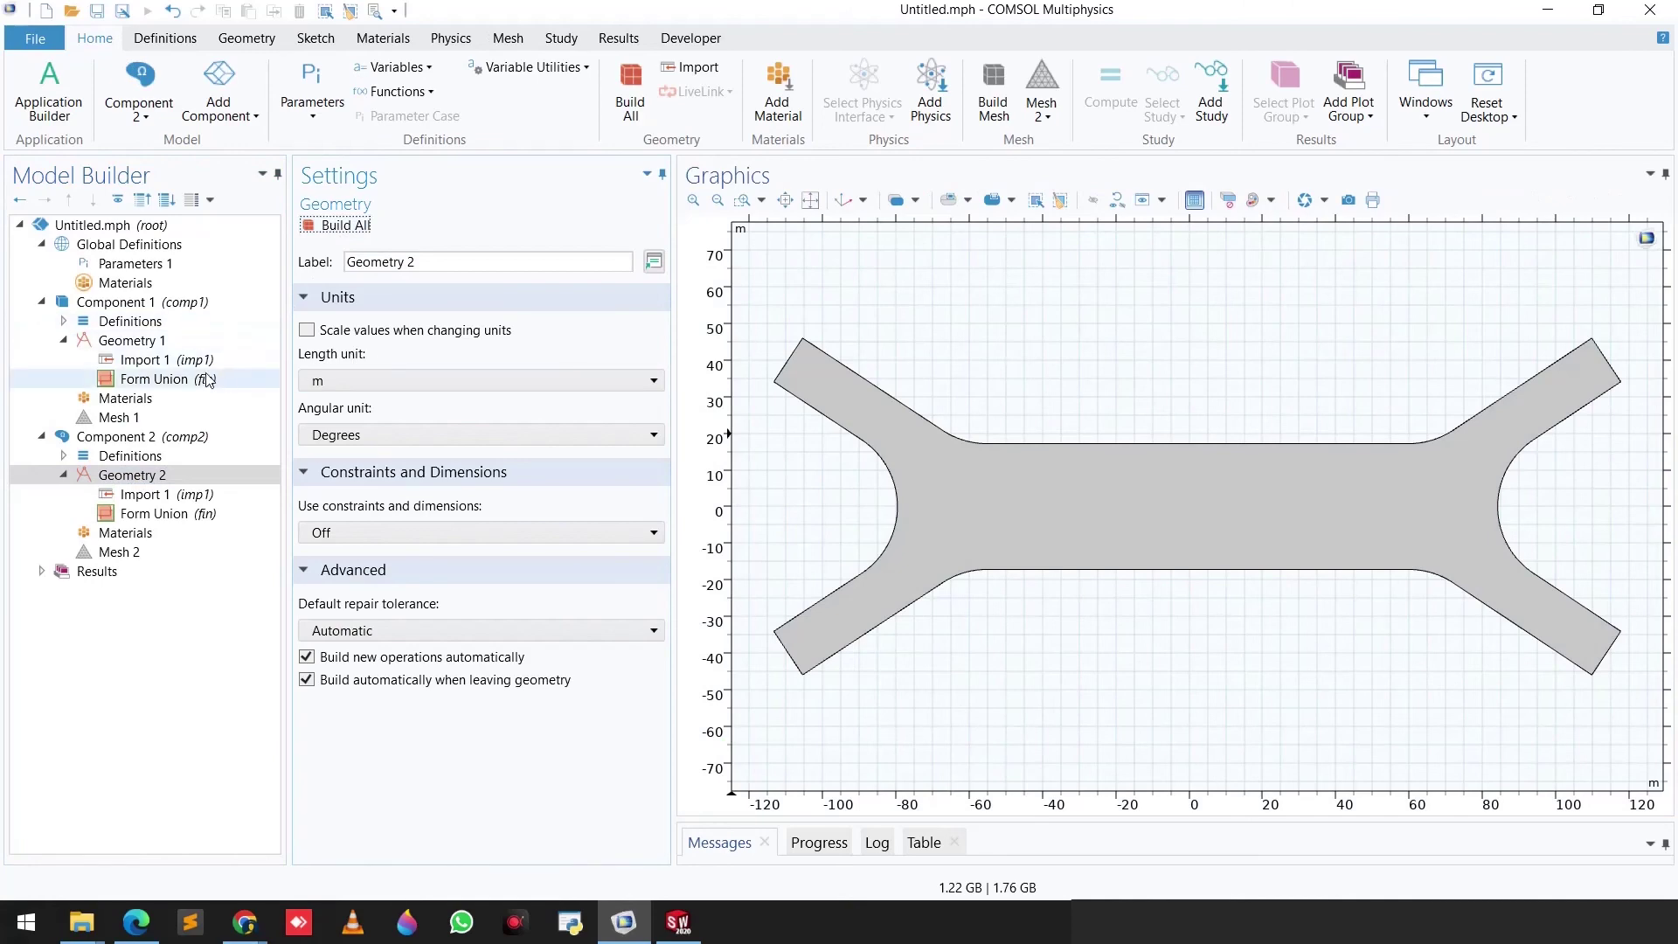
left_click(153, 346)
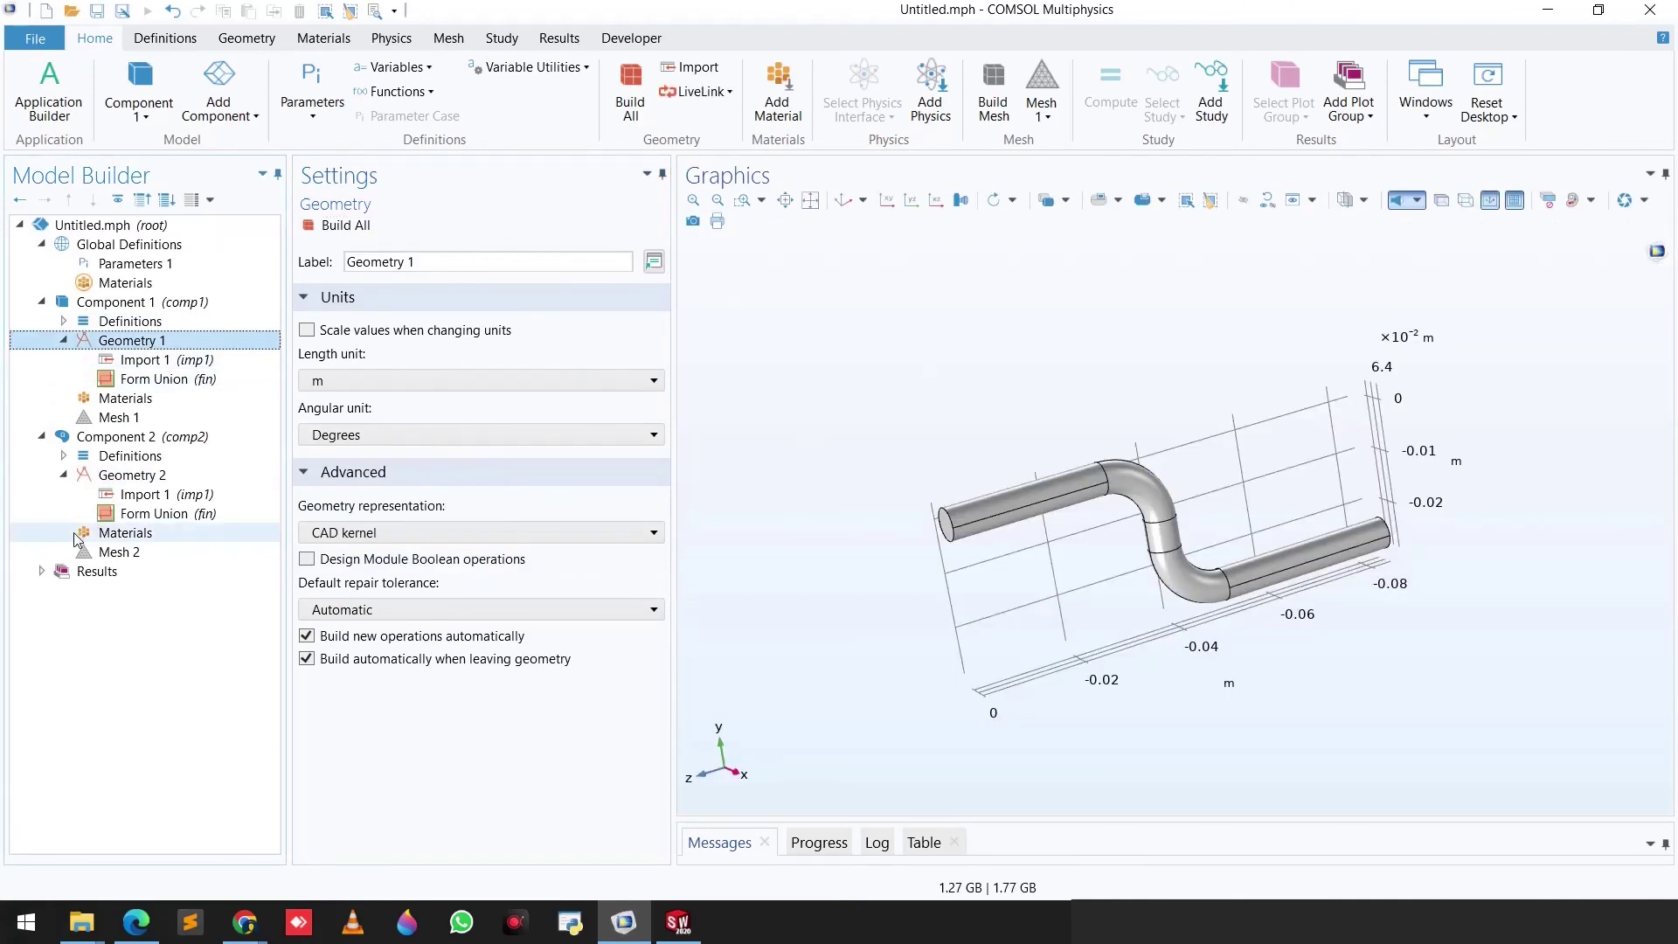
left_click(136, 475)
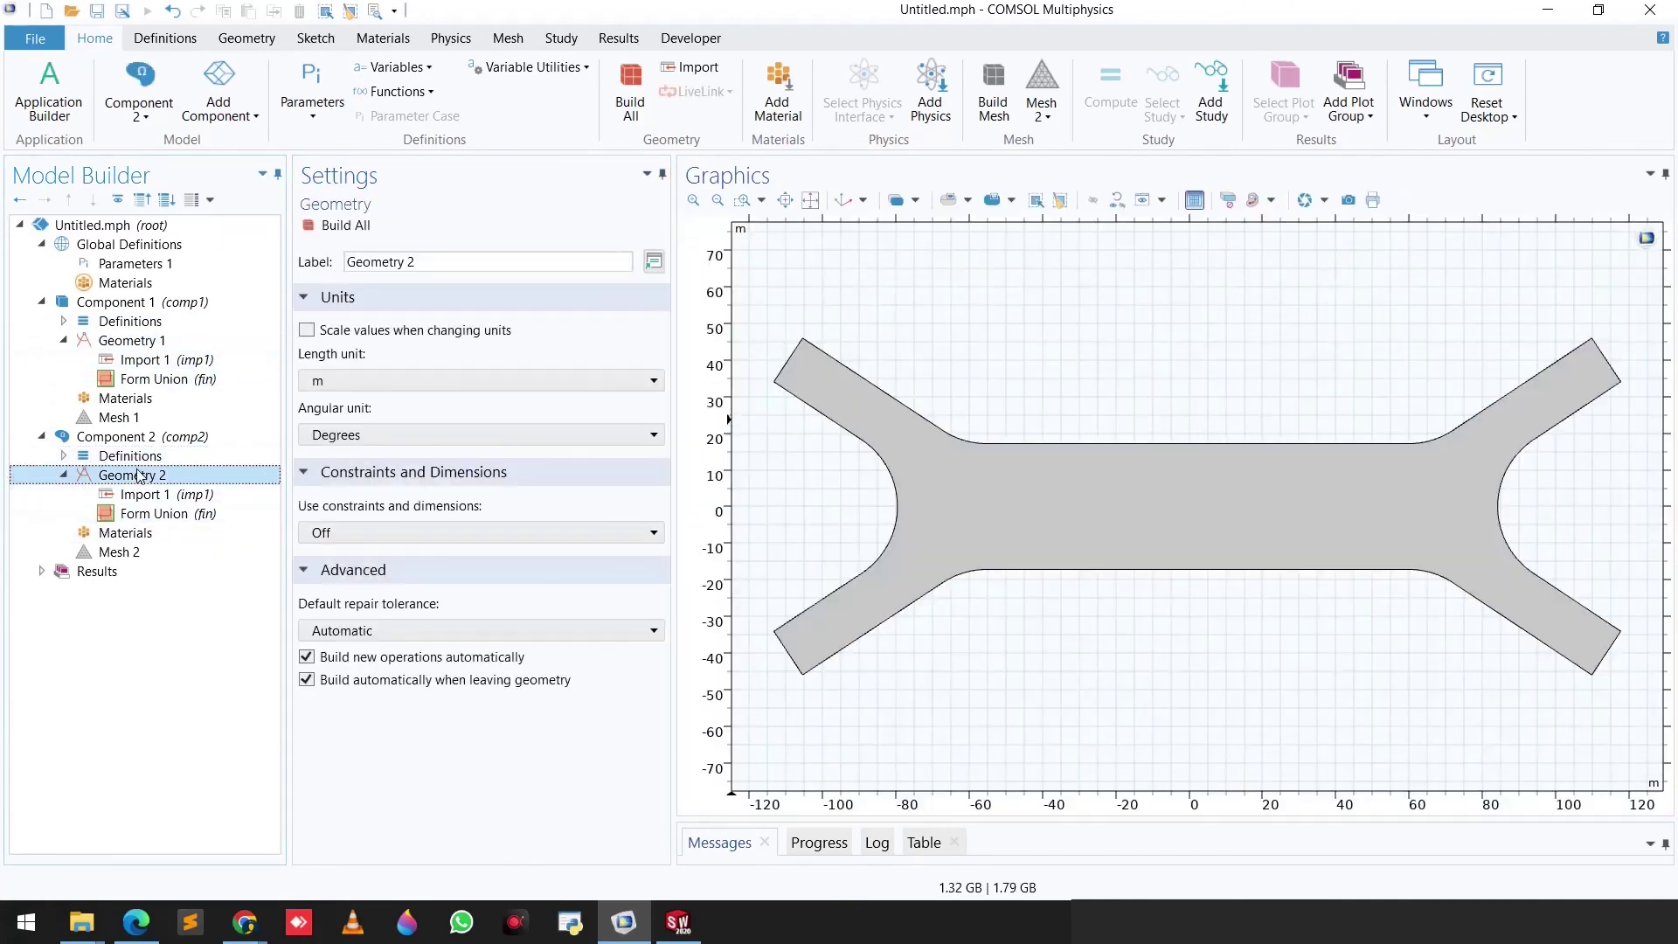